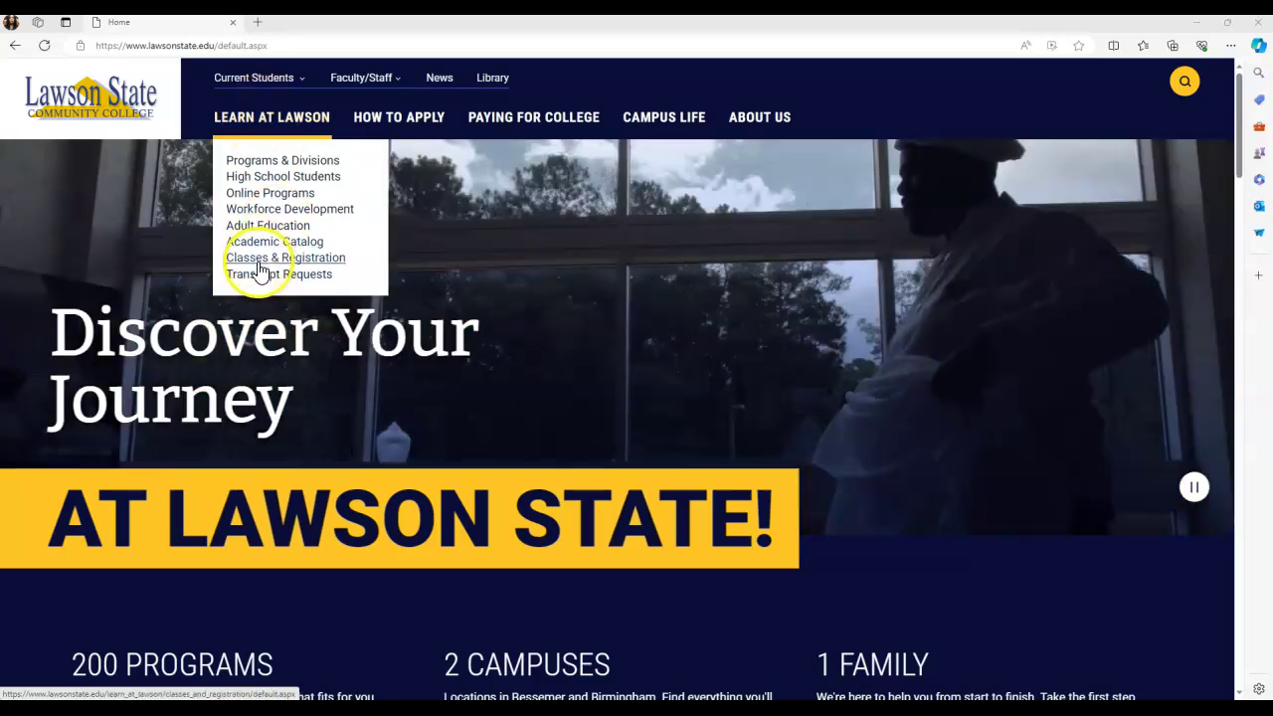
# Open the dynamic class schedule through the Schedule of Classes page in the Classes & Registration section
pyautogui.click(258, 259)
pyautogui.scroll(-5, 668, 299)
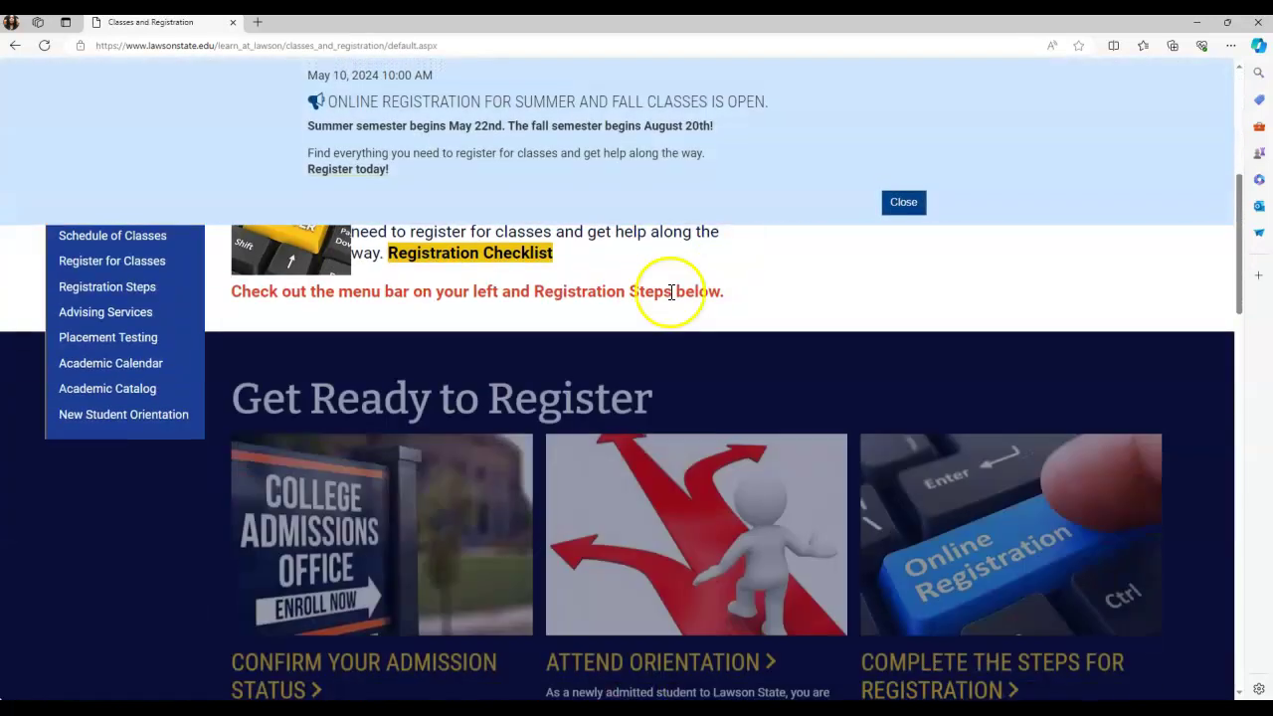
pyautogui.scroll(2, 179, 483)
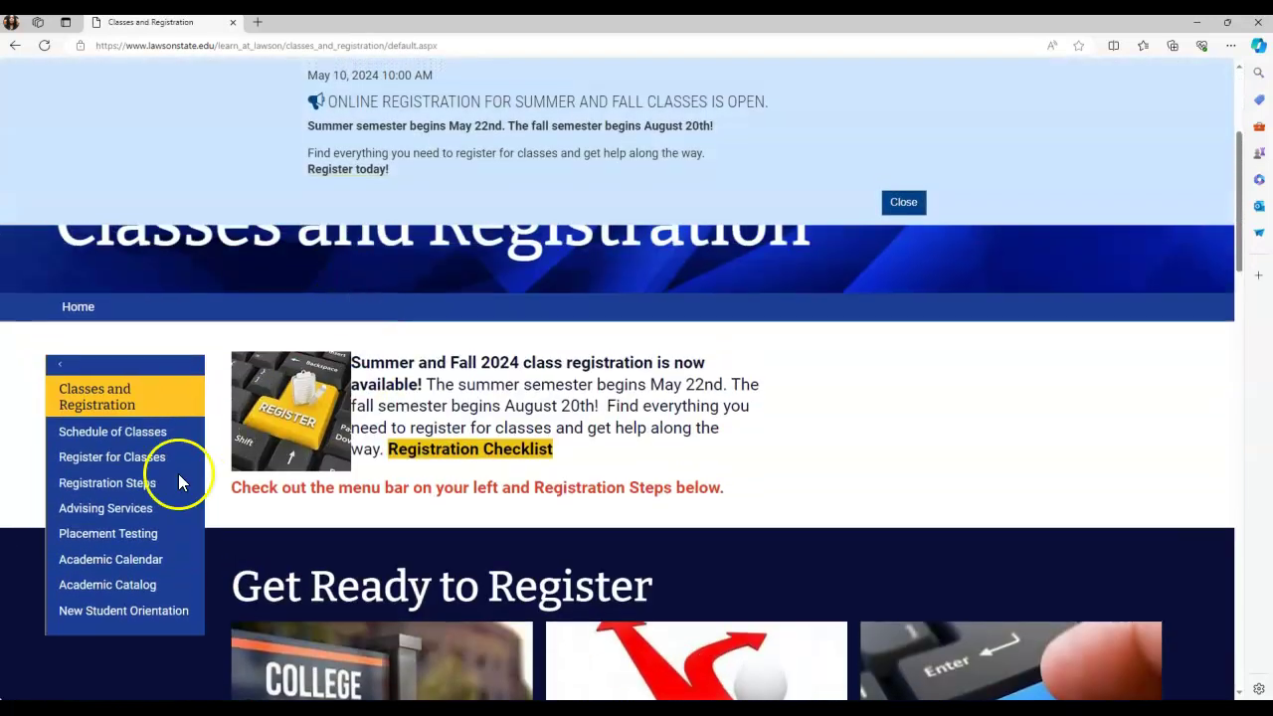
pyautogui.click(113, 434)
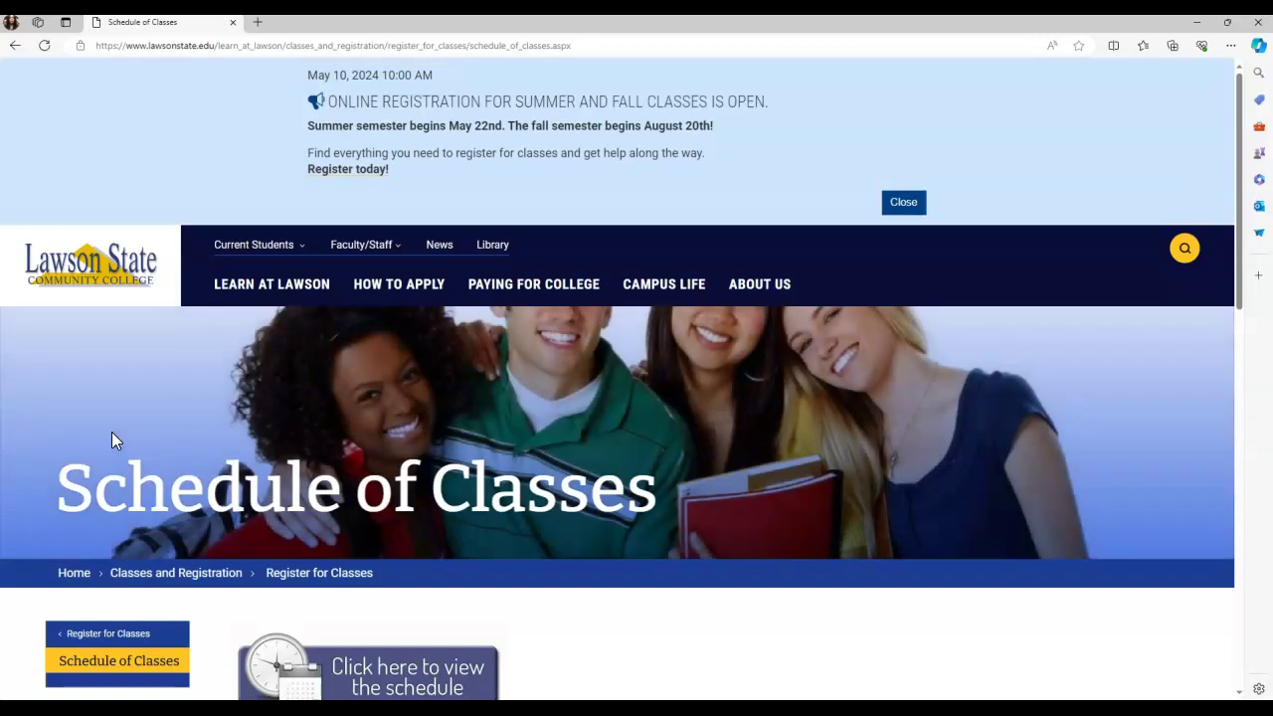
pyautogui.scroll(-3, 617, 333)
pyautogui.scroll(1, 568, 312)
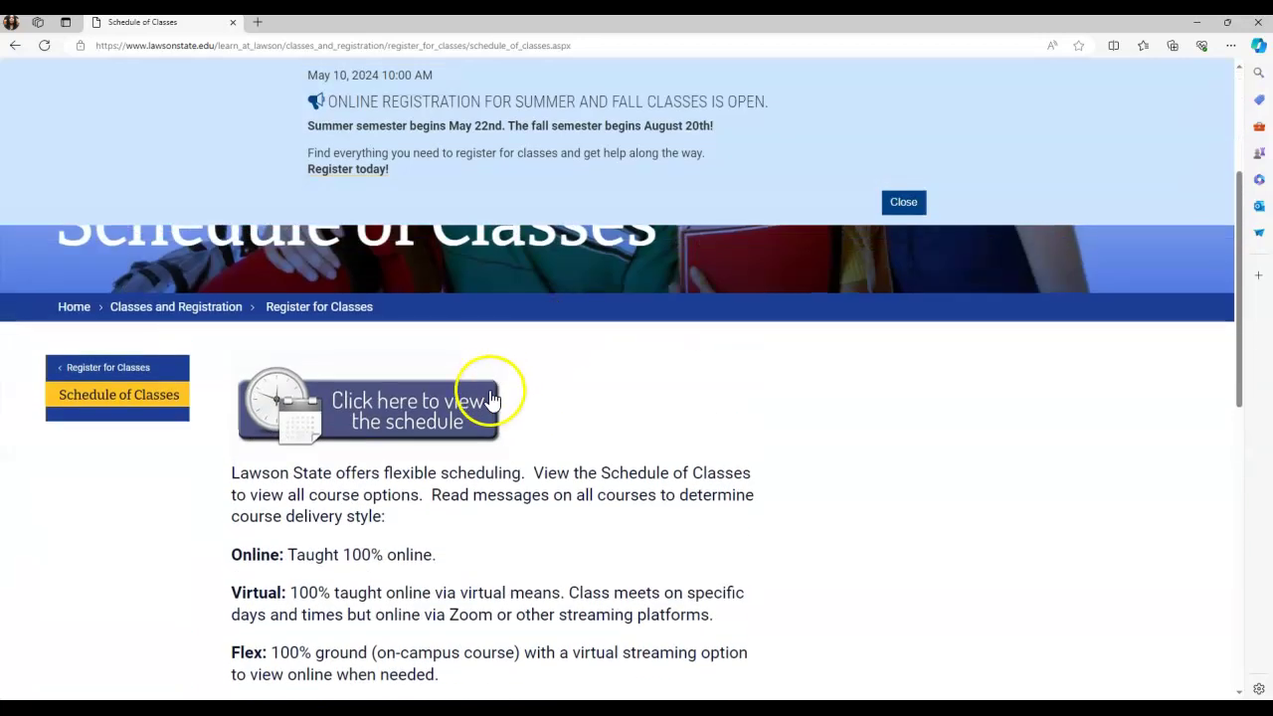
pyautogui.click(385, 419)
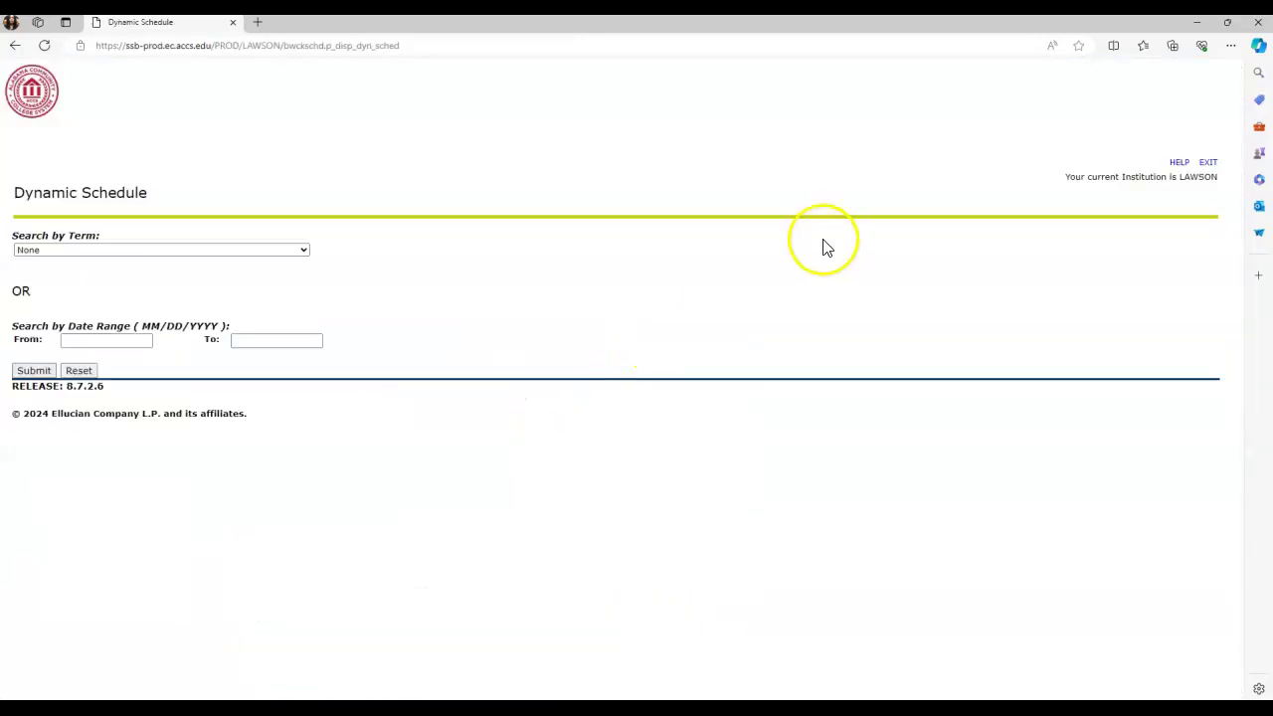
# Choose Fall 2024 as the search term and submit it to reach the class search form
pyautogui.click(304, 251)
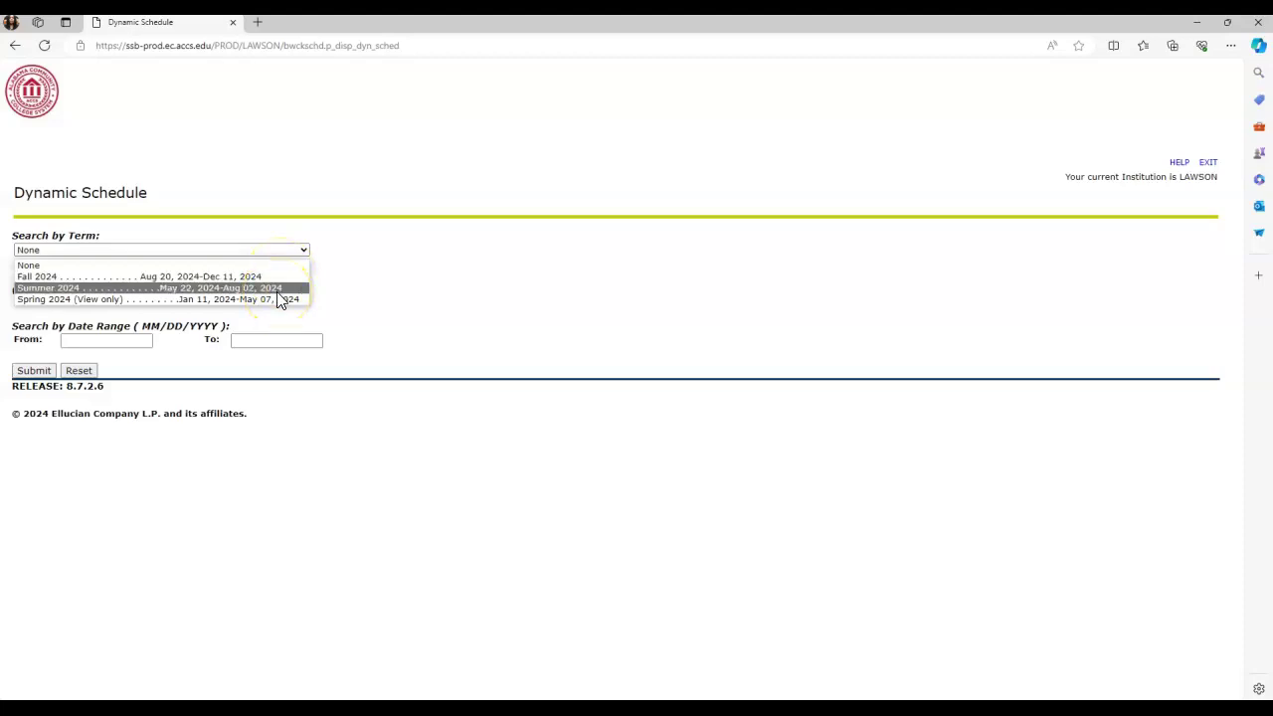
pyautogui.click(164, 280)
pyautogui.click(36, 370)
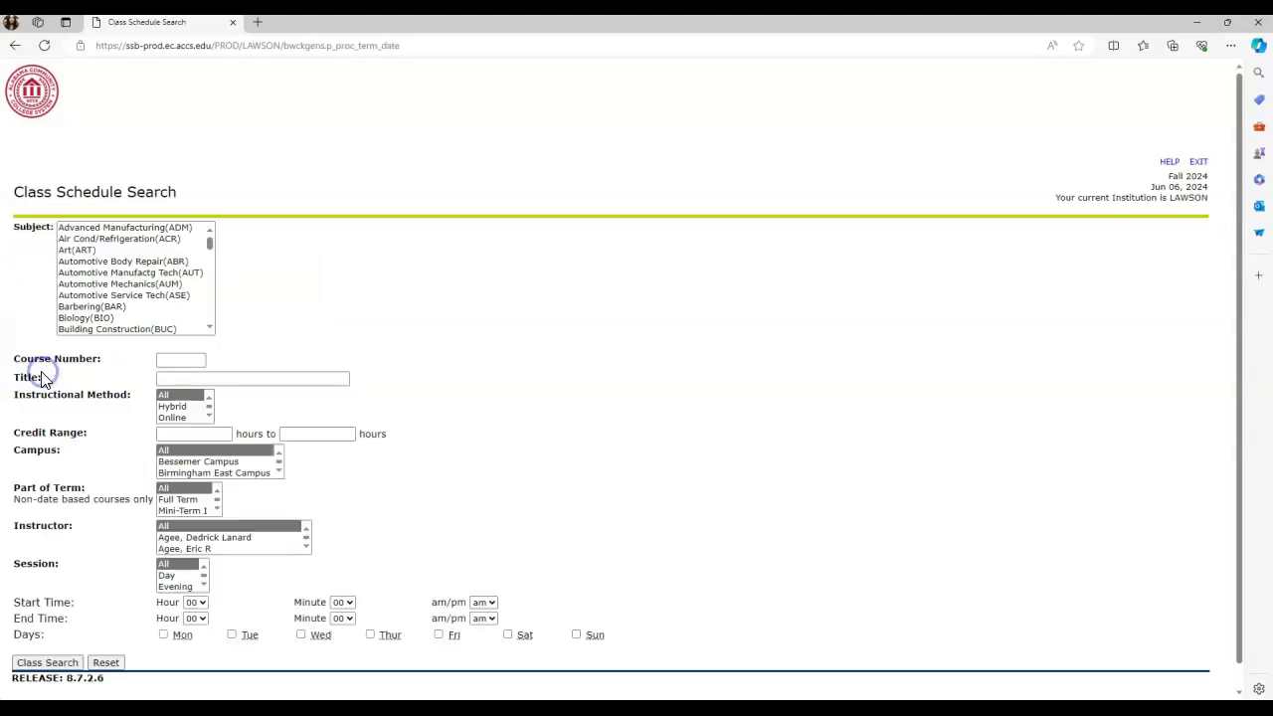
# Search the class schedule for Biology (BIO) sections with course number 103
pyautogui.scroll(-1, 587, 330)
pyautogui.scroll(1, 588, 329)
pyautogui.click(99, 318)
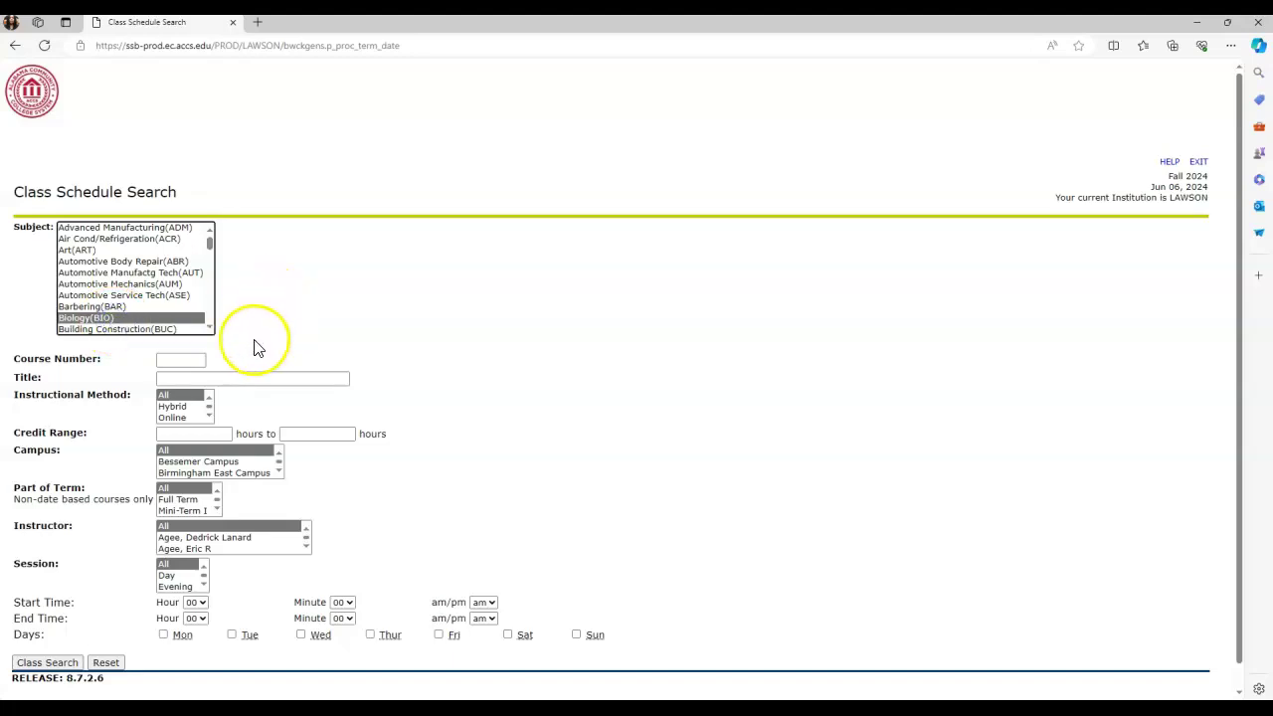
pyautogui.click(184, 358)
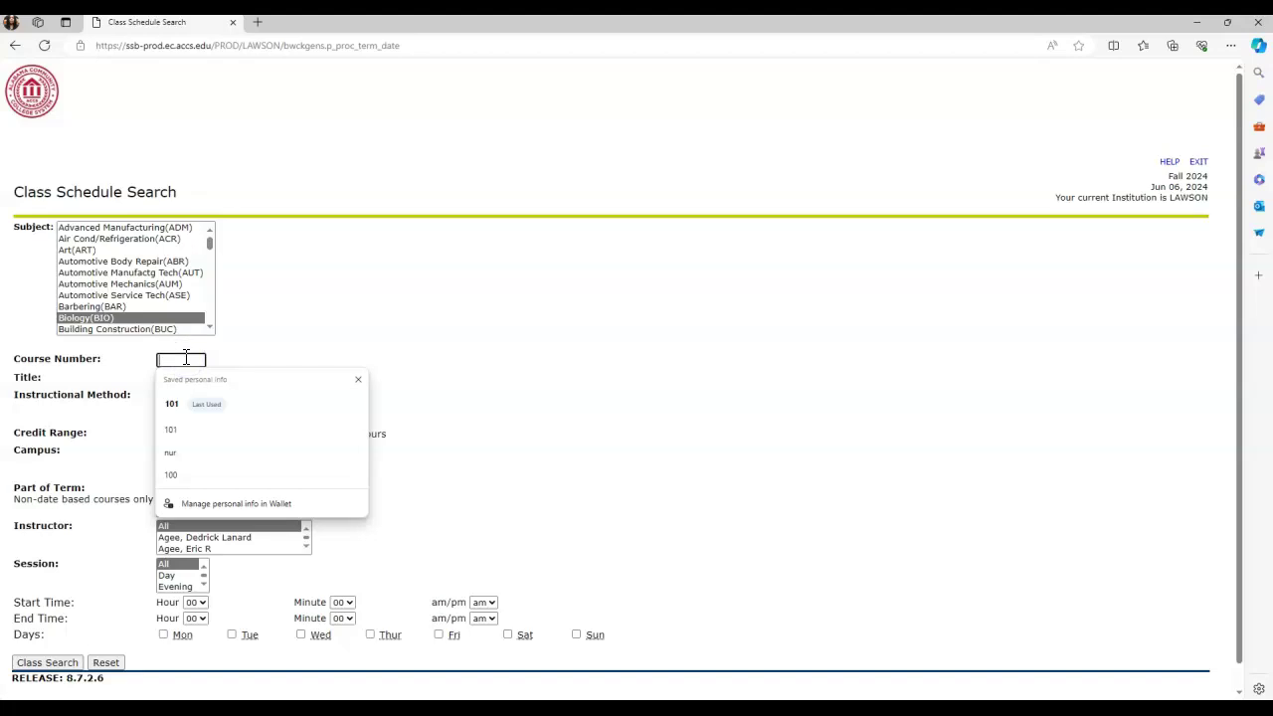
pyautogui.write('103')
pyautogui.click(246, 353)
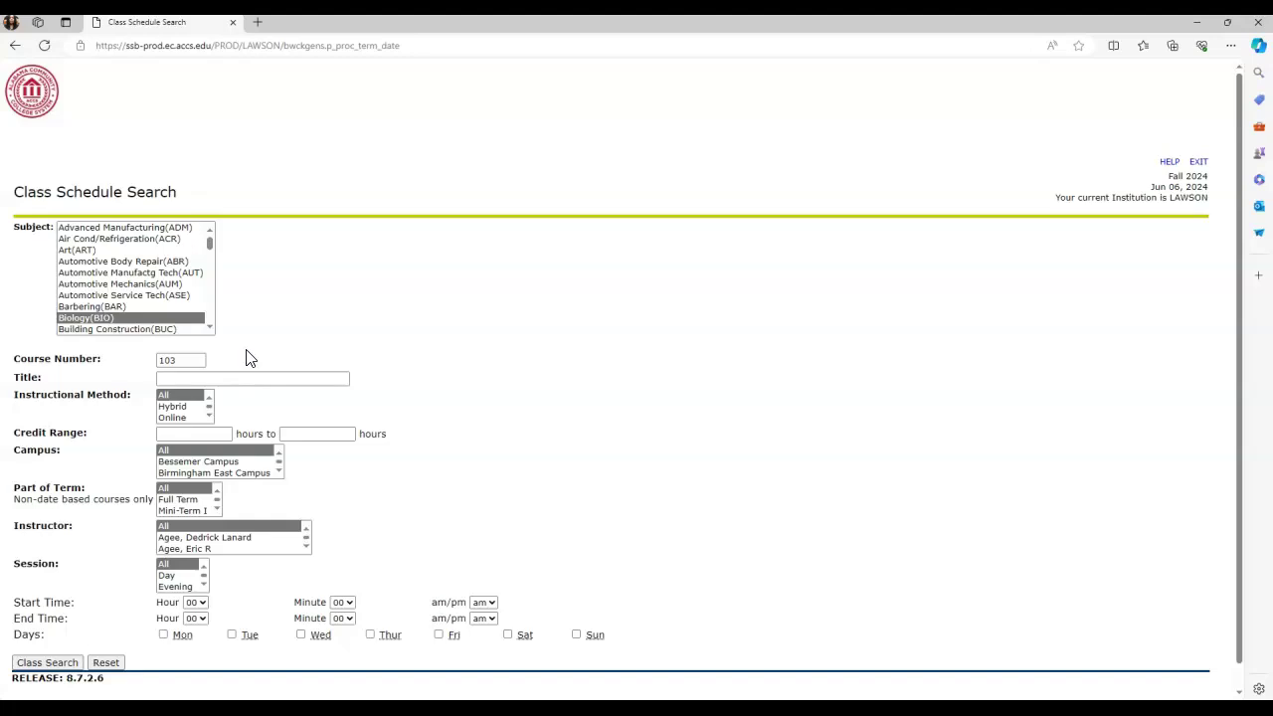
pyautogui.click(262, 354)
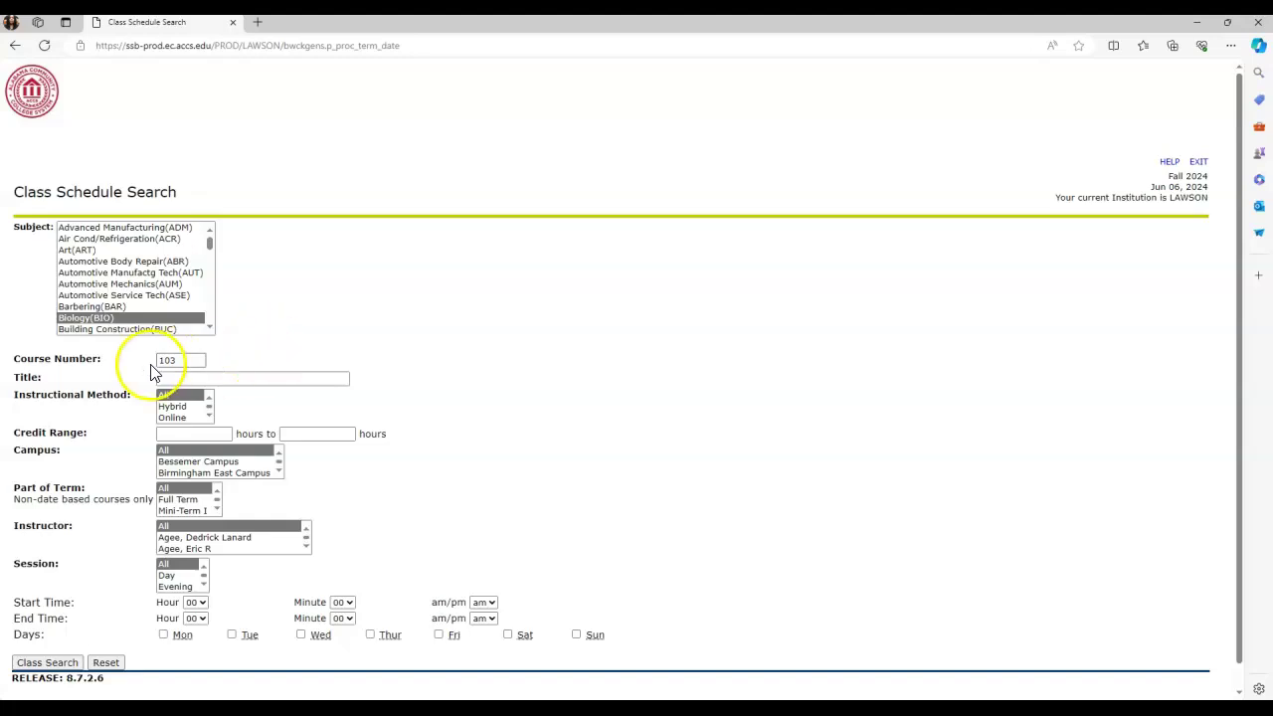
pyautogui.click(40, 664)
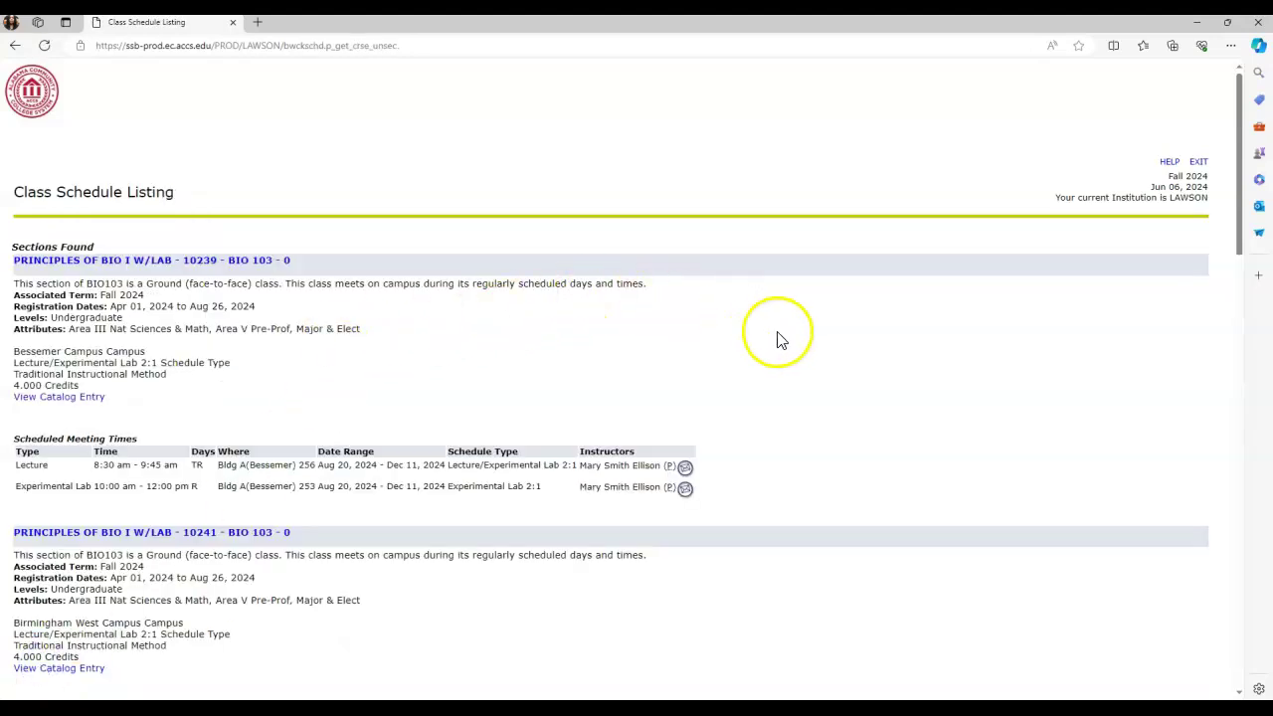
# Review the BIO 103 section listings for delivery method, campus, meeting times, date range and instructor
pyautogui.scroll(-1, 413, 316)
pyautogui.scroll(-4, 413, 316)
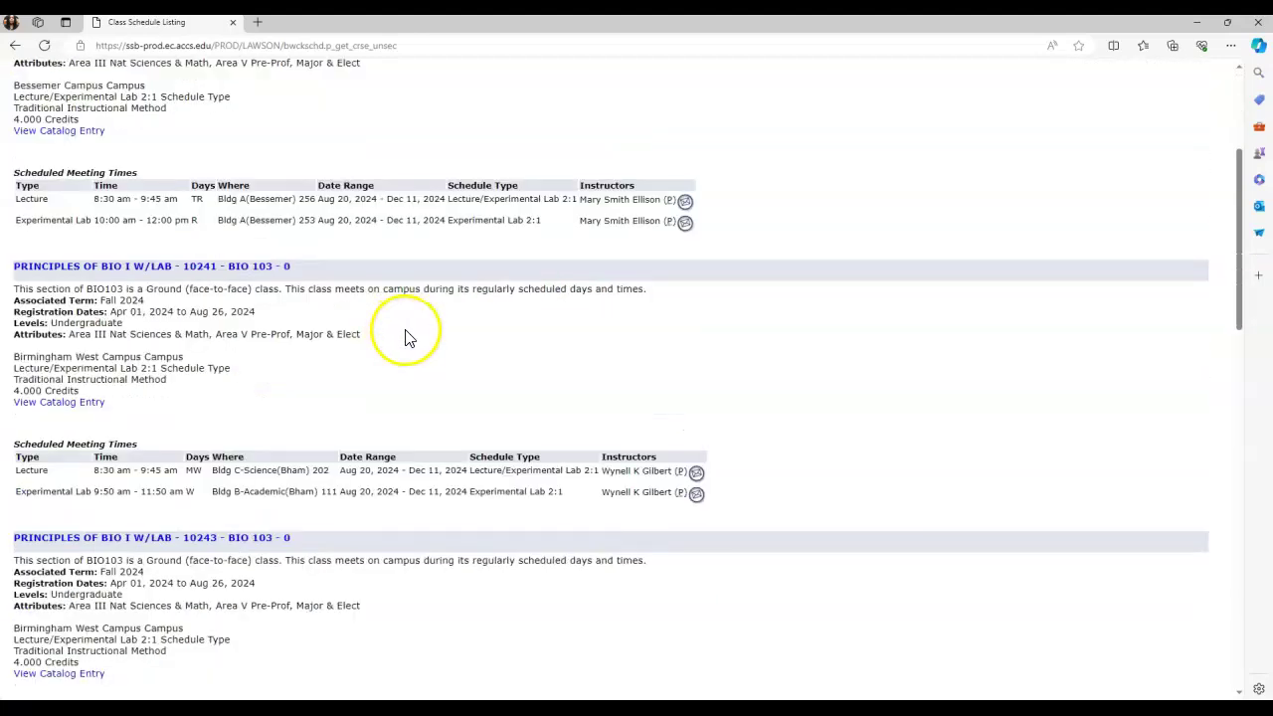
pyautogui.scroll(4, 489, 328)
pyautogui.scroll(1, 701, 321)
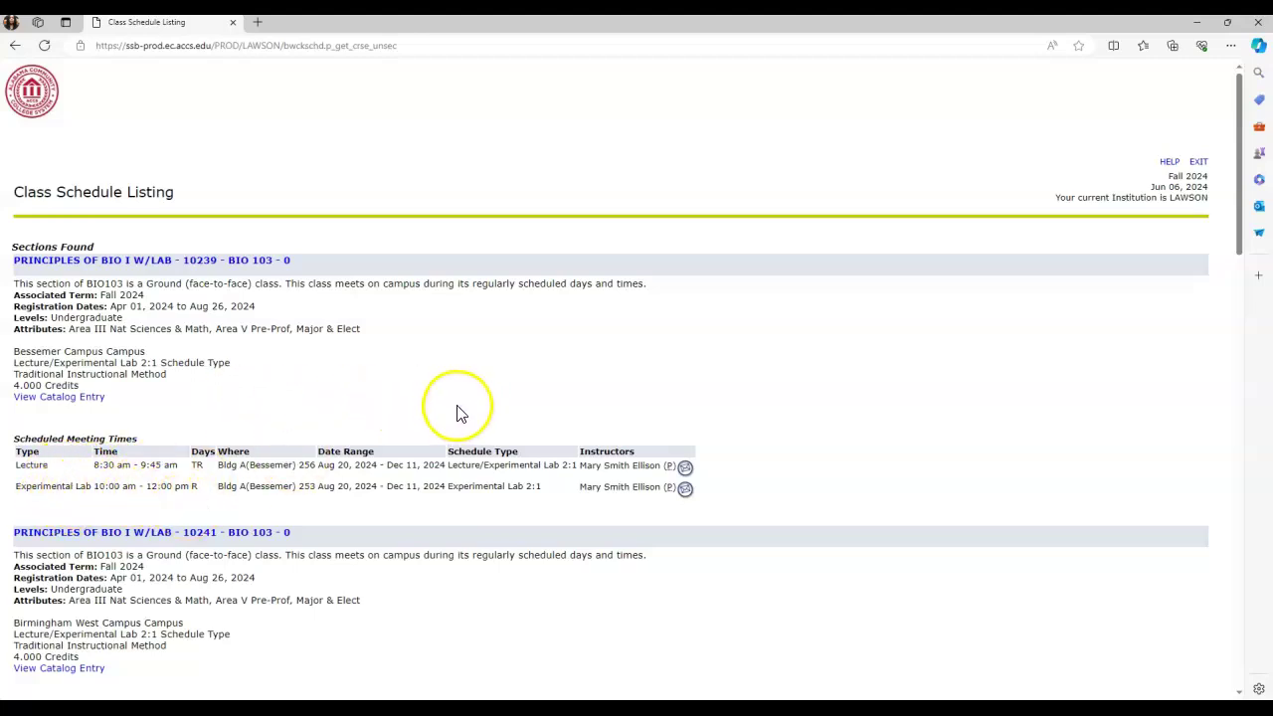
pyautogui.scroll(-2, 482, 366)
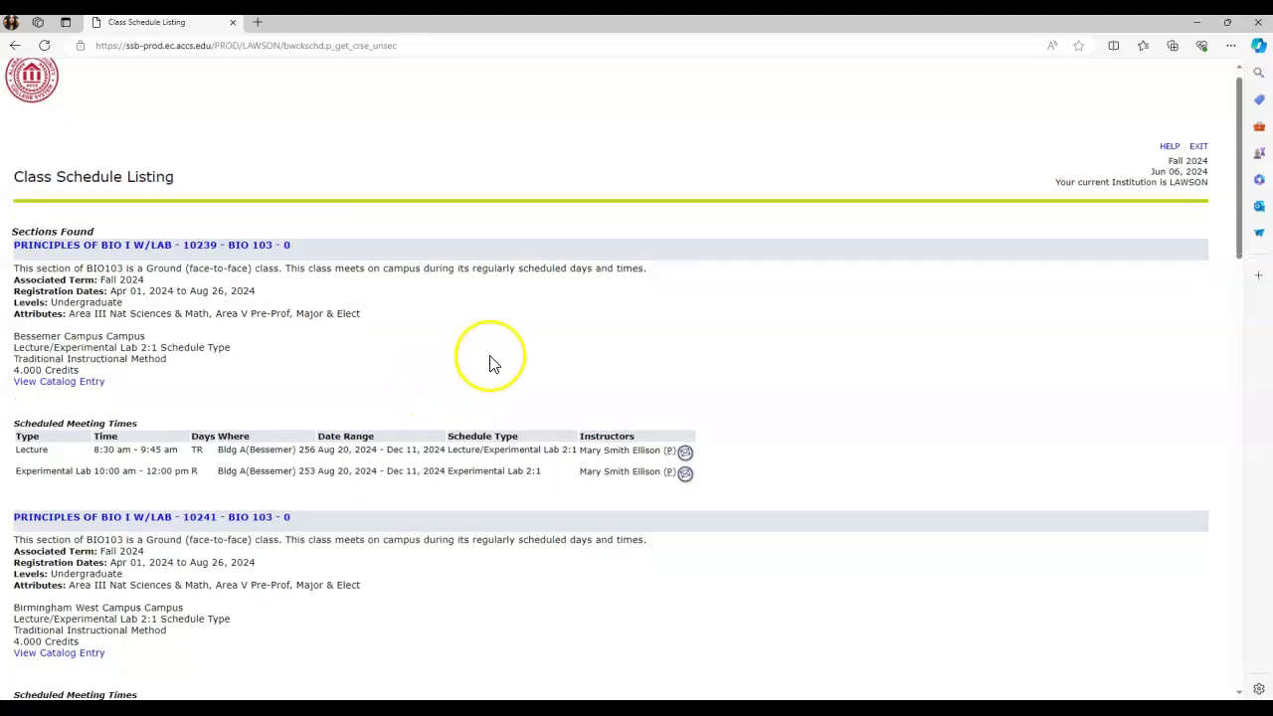
pyautogui.scroll(-1, 491, 355)
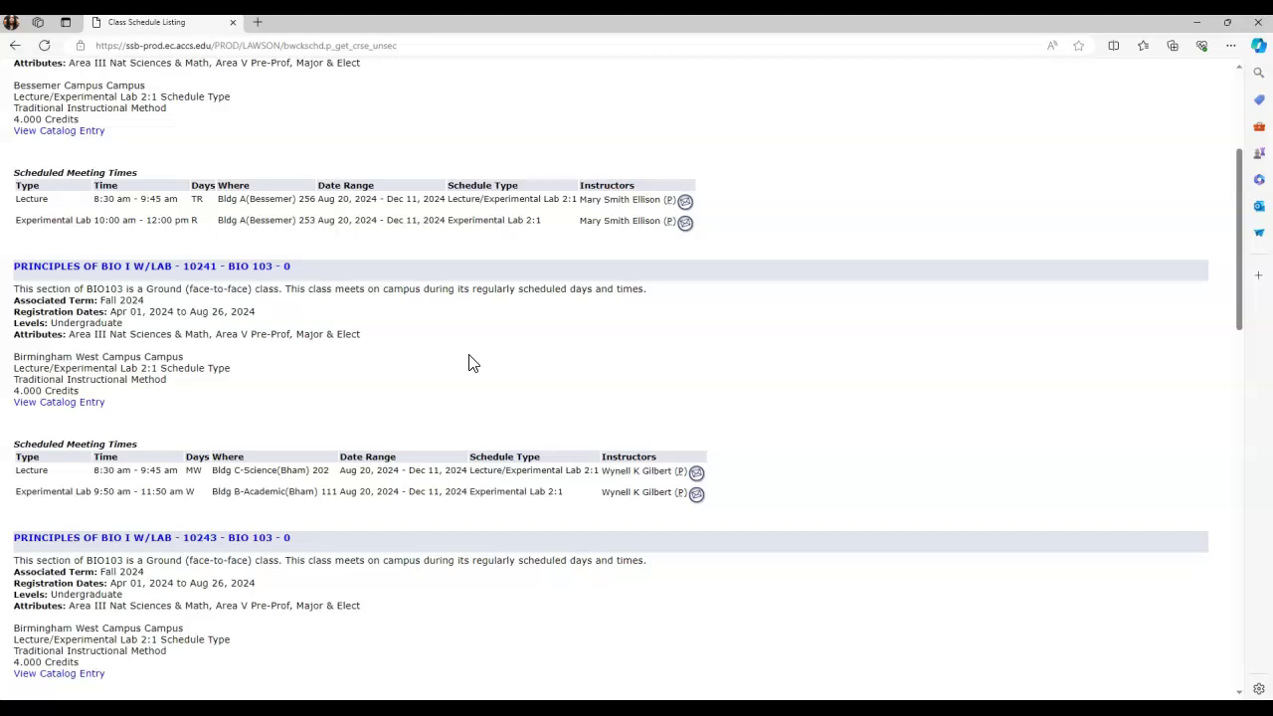
pyautogui.scroll(-2, 467, 358)
pyautogui.scroll(-5, 378, 295)
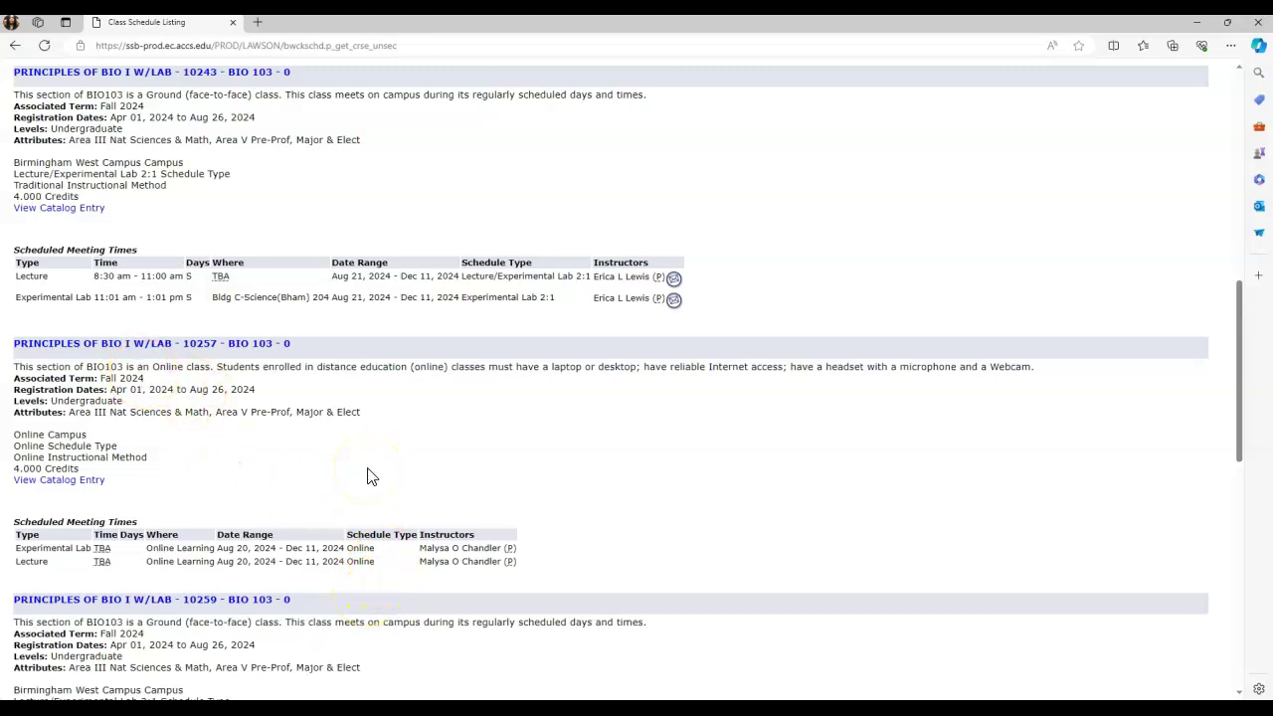
pyautogui.scroll(-3, 383, 468)
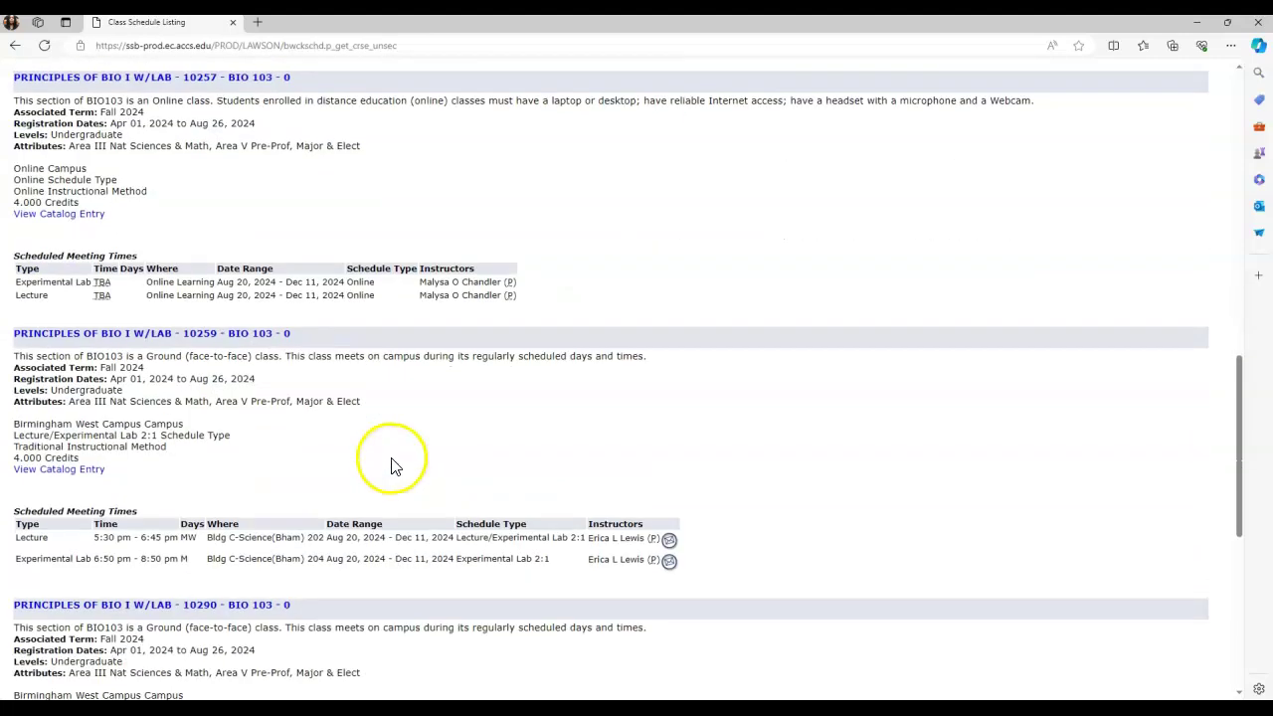
pyautogui.scroll(-4, 355, 455)
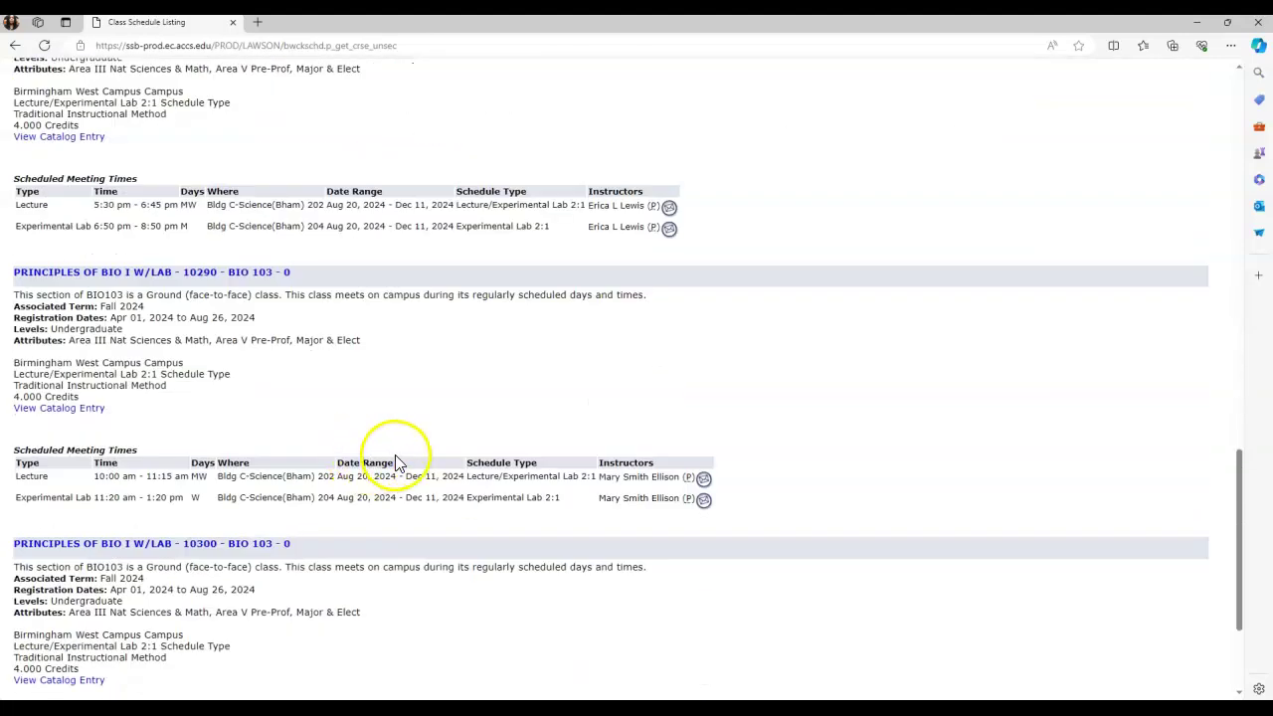
pyautogui.scroll(-1, 385, 418)
pyautogui.scroll(-2, 385, 448)
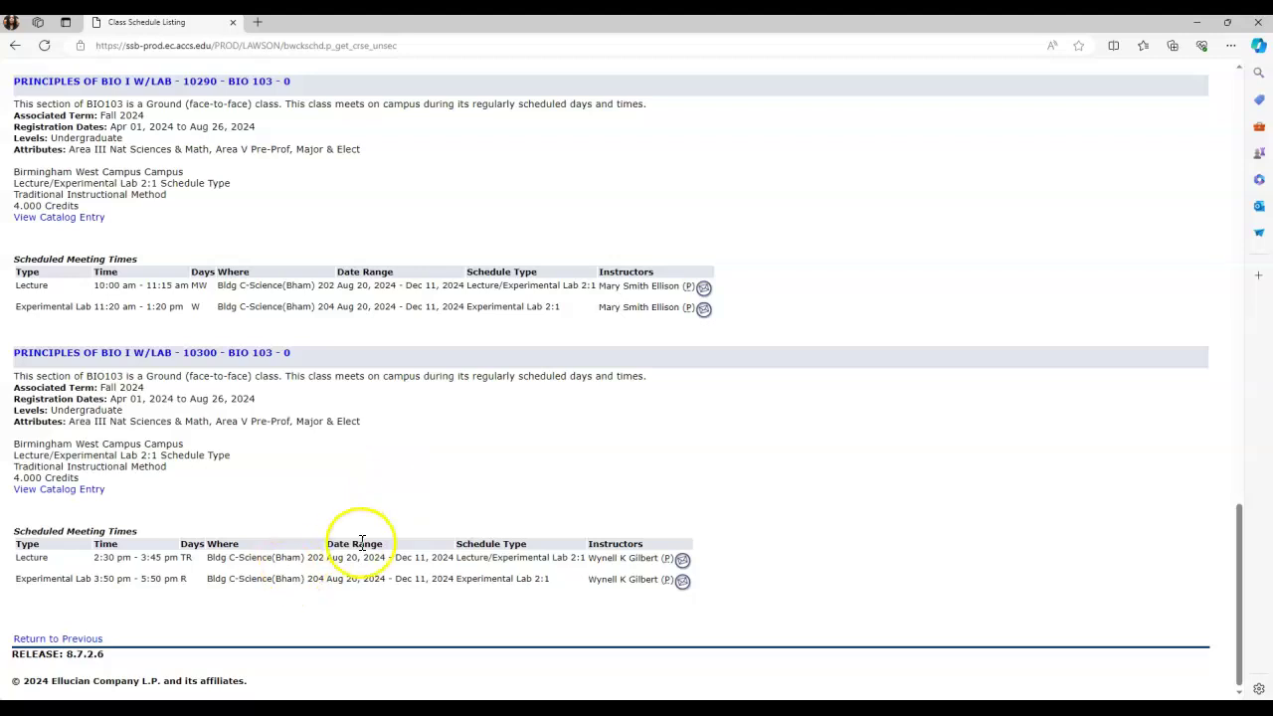
pyautogui.scroll(20, 361, 542)
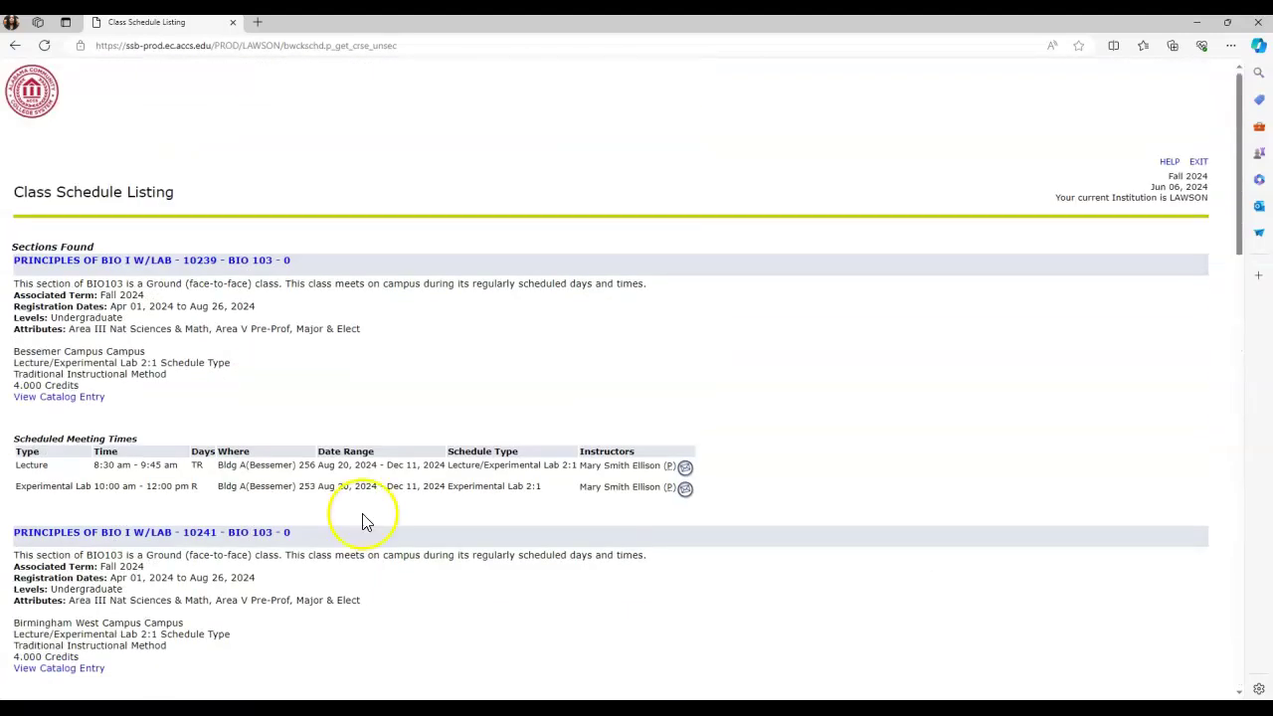
# Return to the class search form and limit the part of term to Mini-Term II
pyautogui.click(15, 46)
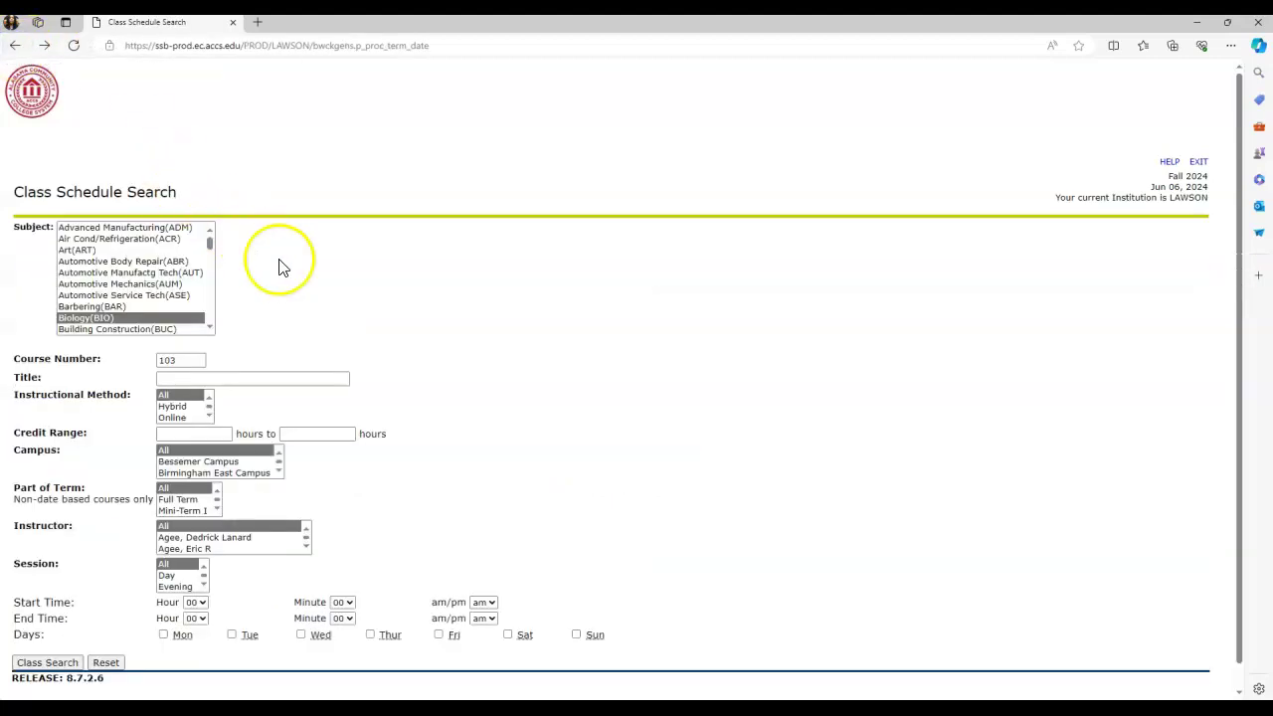
pyautogui.keyDown('ctrl'); pyautogui.click(101, 318); pyautogui.keyUp('ctrl')
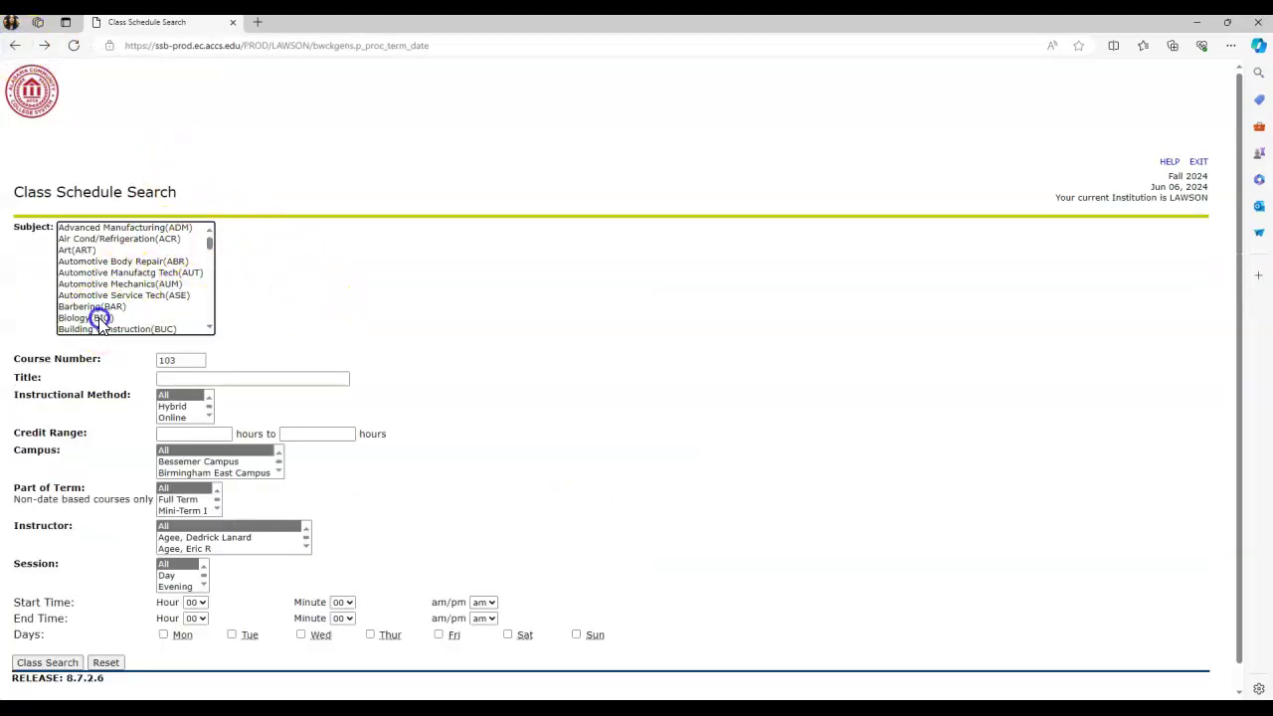
pyautogui.keyDown('ctrl'); pyautogui.click(98, 319); pyautogui.keyUp('ctrl')
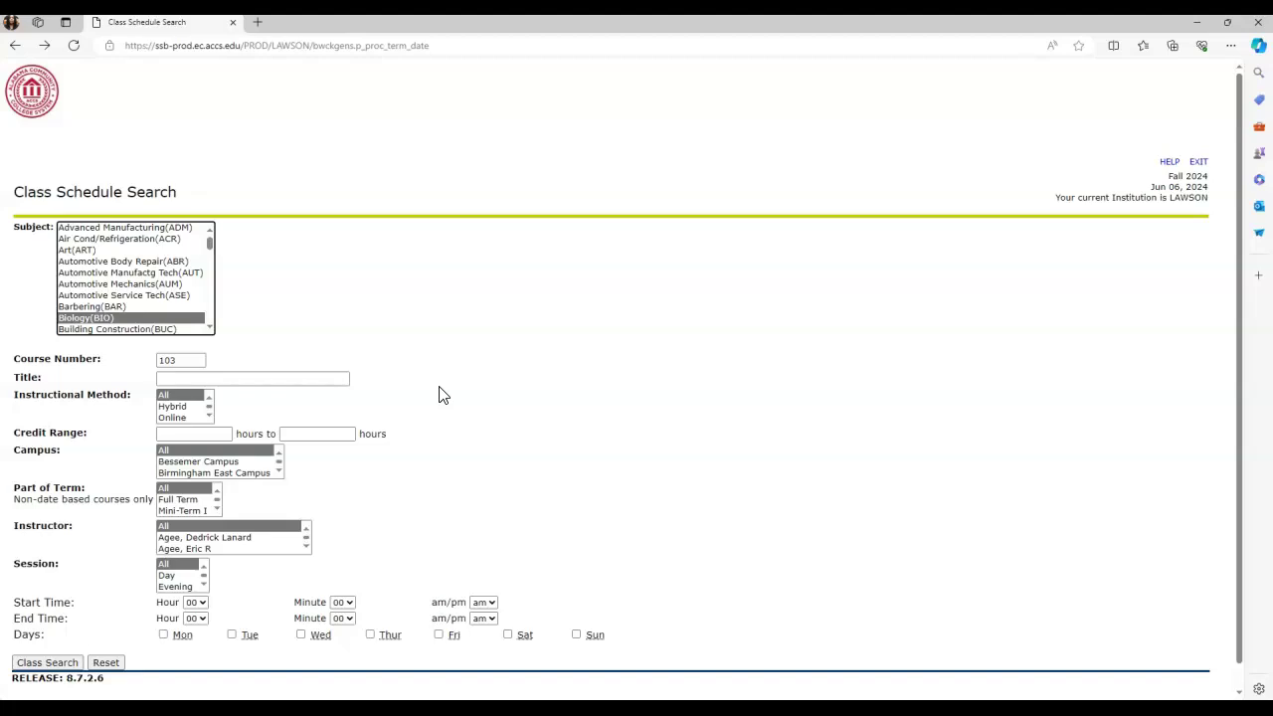
pyautogui.click(217, 510)
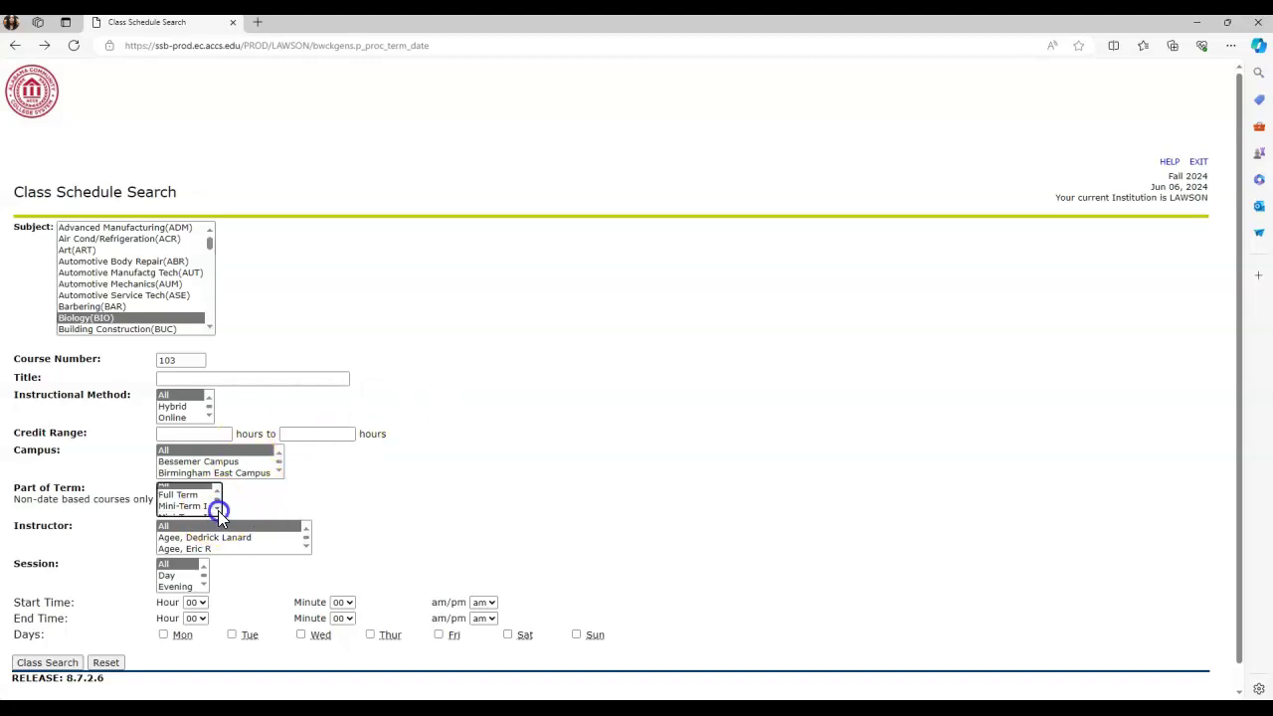
pyautogui.click(189, 512)
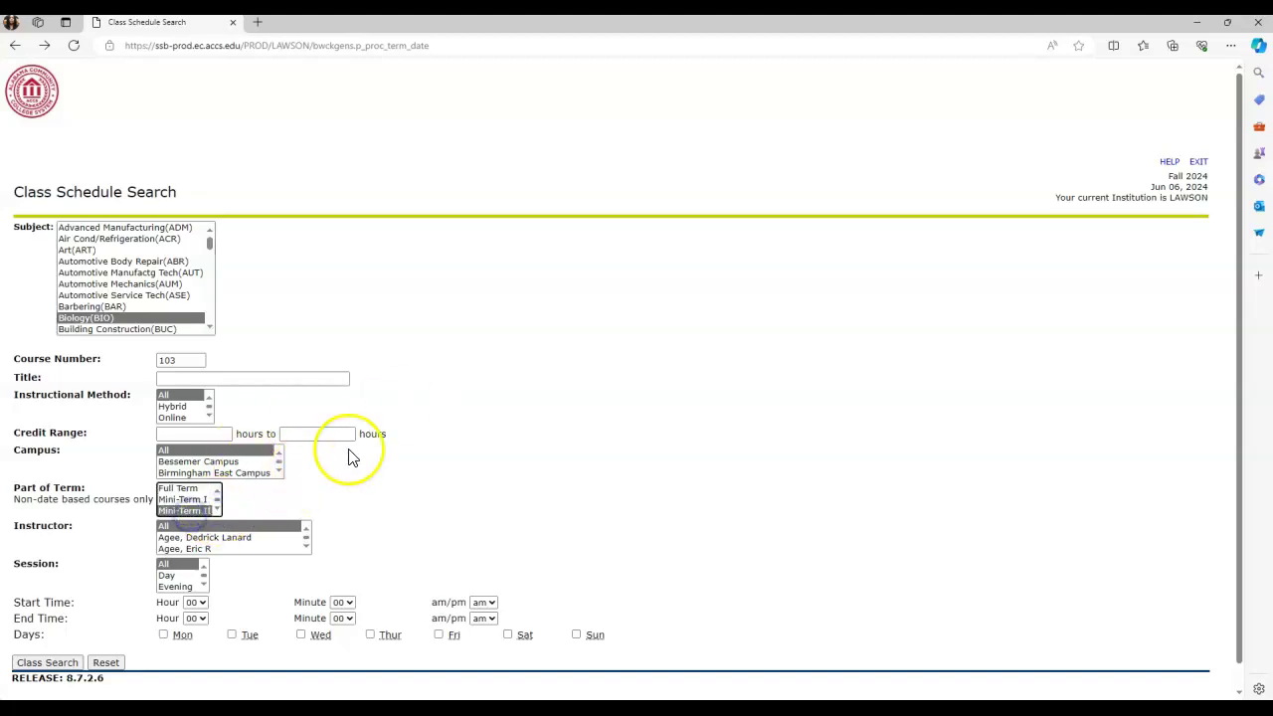
pyautogui.scroll(-1, 431, 337)
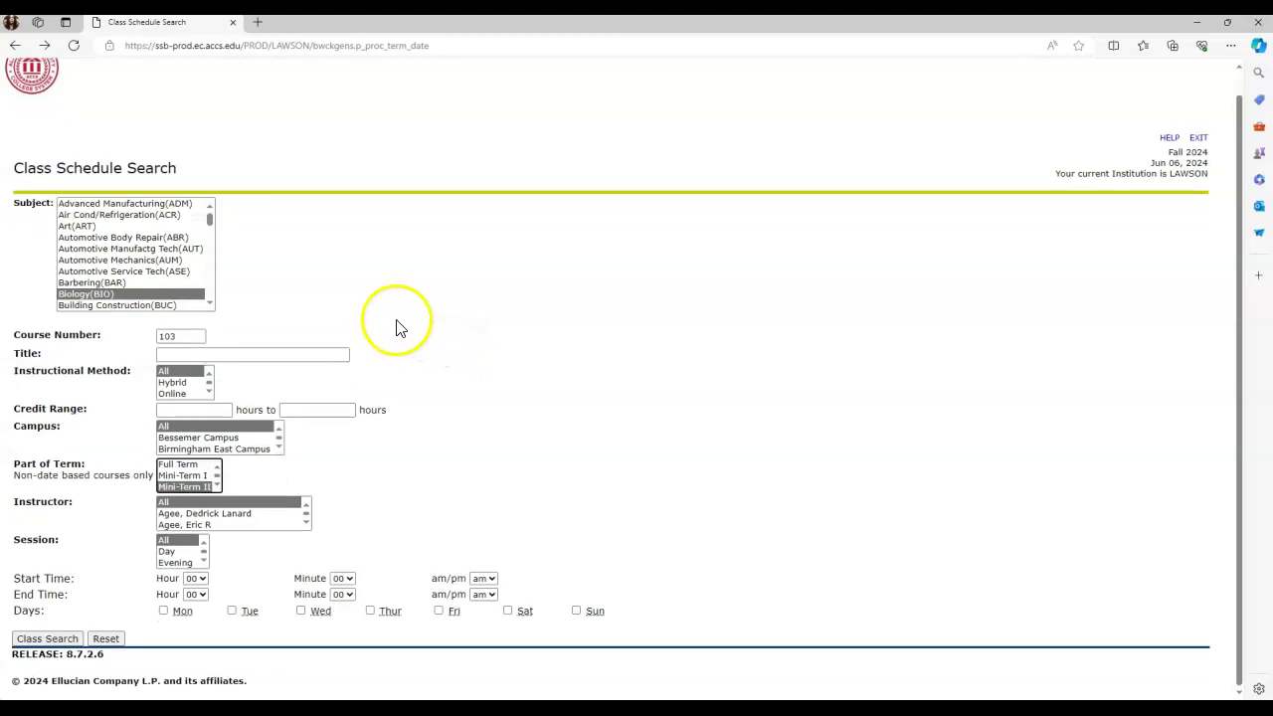
# Change the subject to English (ENG) and the course number to 101, and run the class search
pyautogui.click(212, 229)
pyautogui.moveTo(212, 230); pyautogui.dragTo(117, 257)
pyautogui.moveTo(181, 337); pyautogui.dragTo(151, 338)
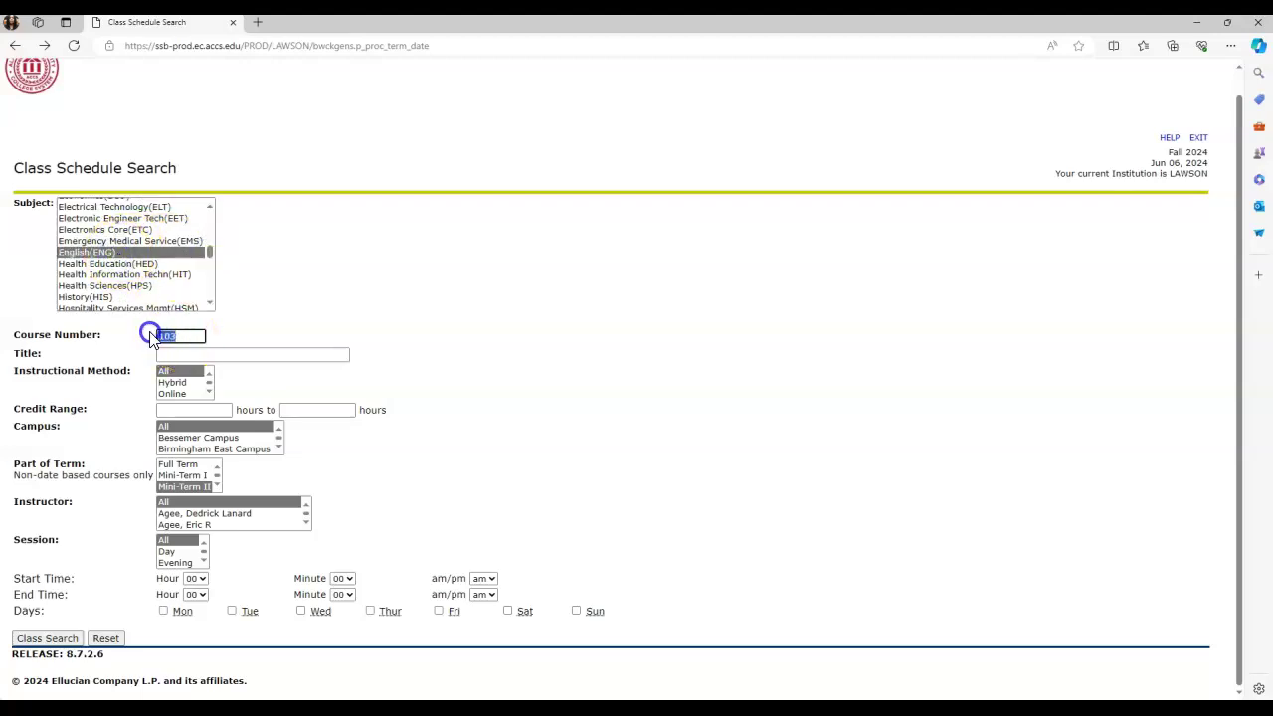
pyautogui.write('101')
pyautogui.click(311, 325)
pyautogui.click(52, 642)
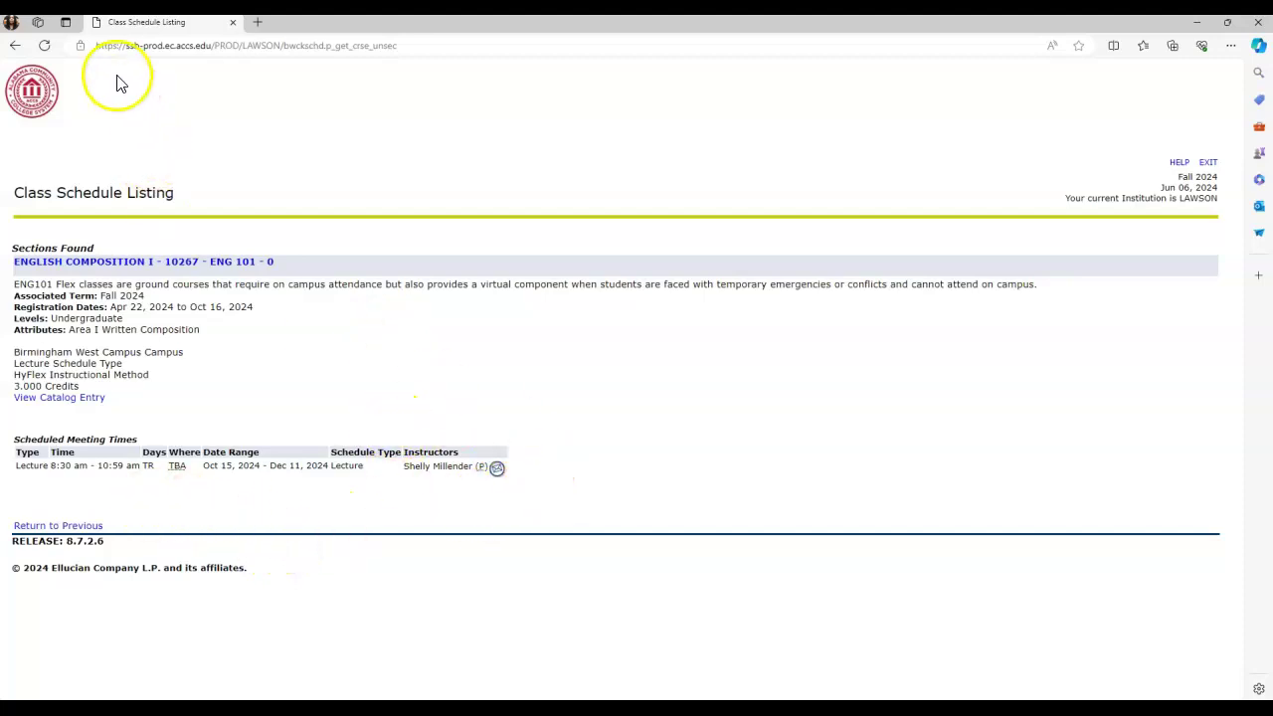
# Return to the search form and search for all Psychology (PSY) classes without a course number
pyautogui.click(16, 46)
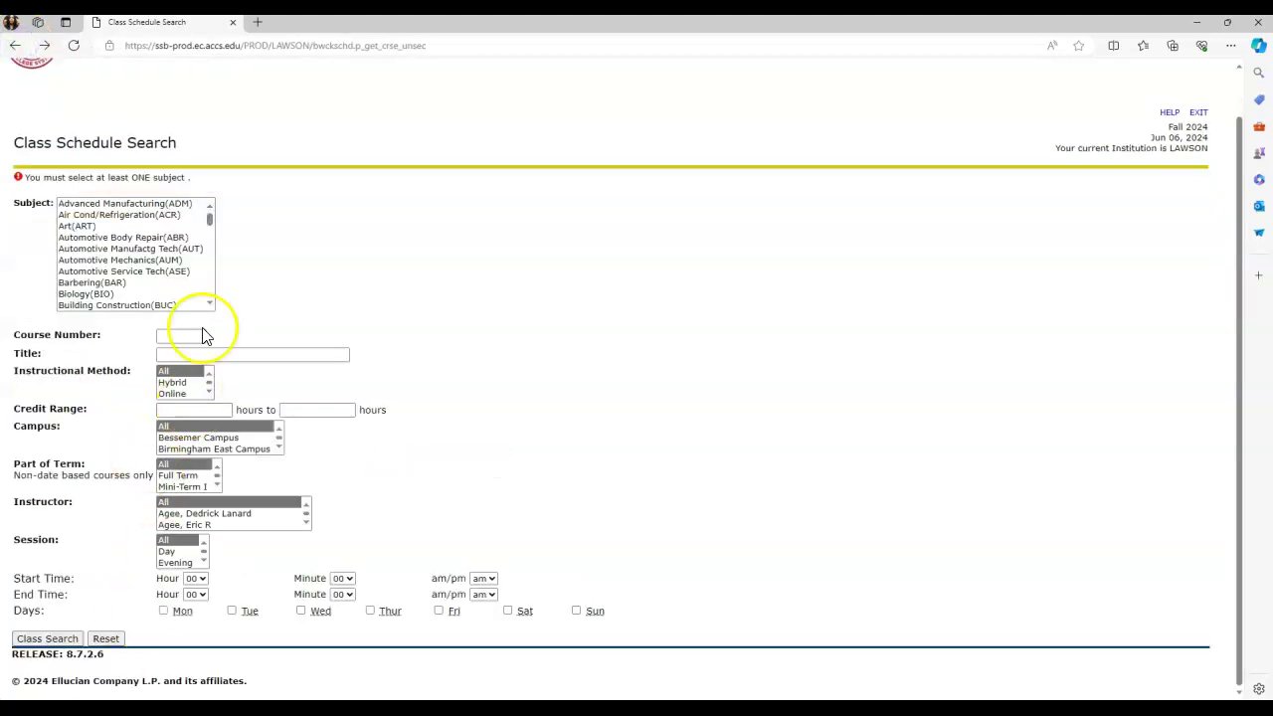
pyautogui.moveTo(209, 217); pyautogui.dragTo(209, 279)
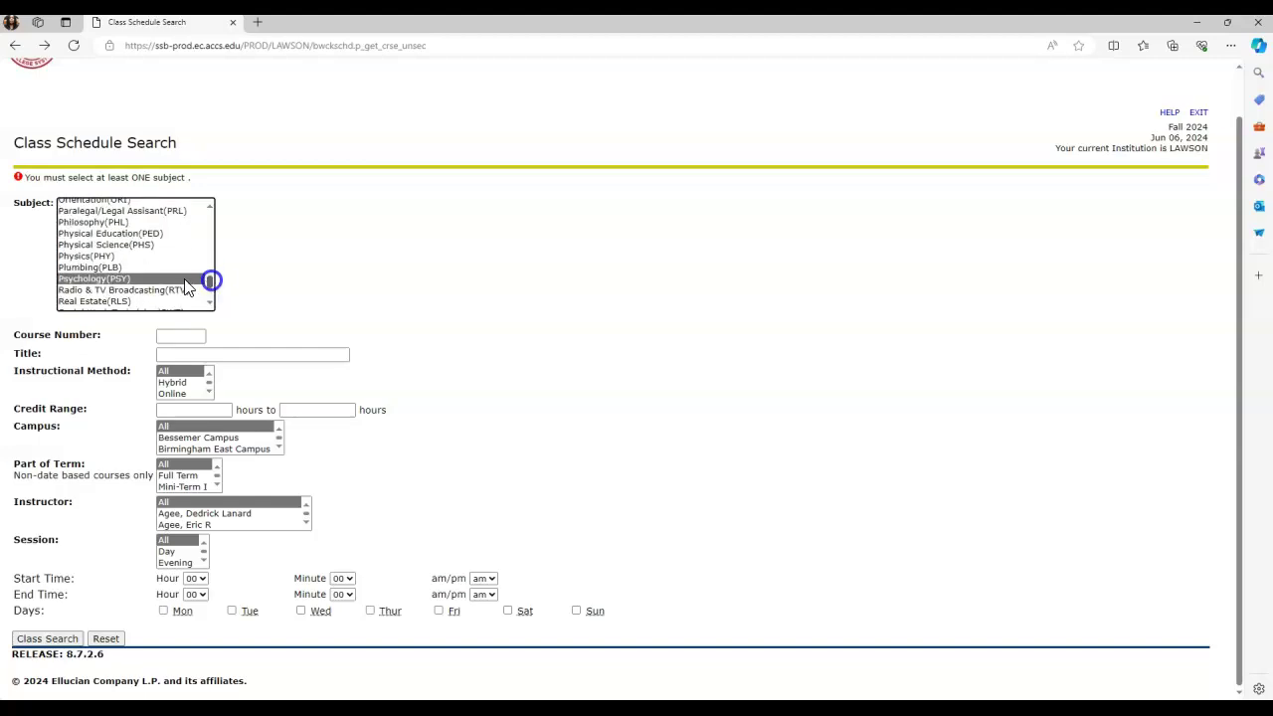
pyautogui.click(133, 281)
pyautogui.click(47, 639)
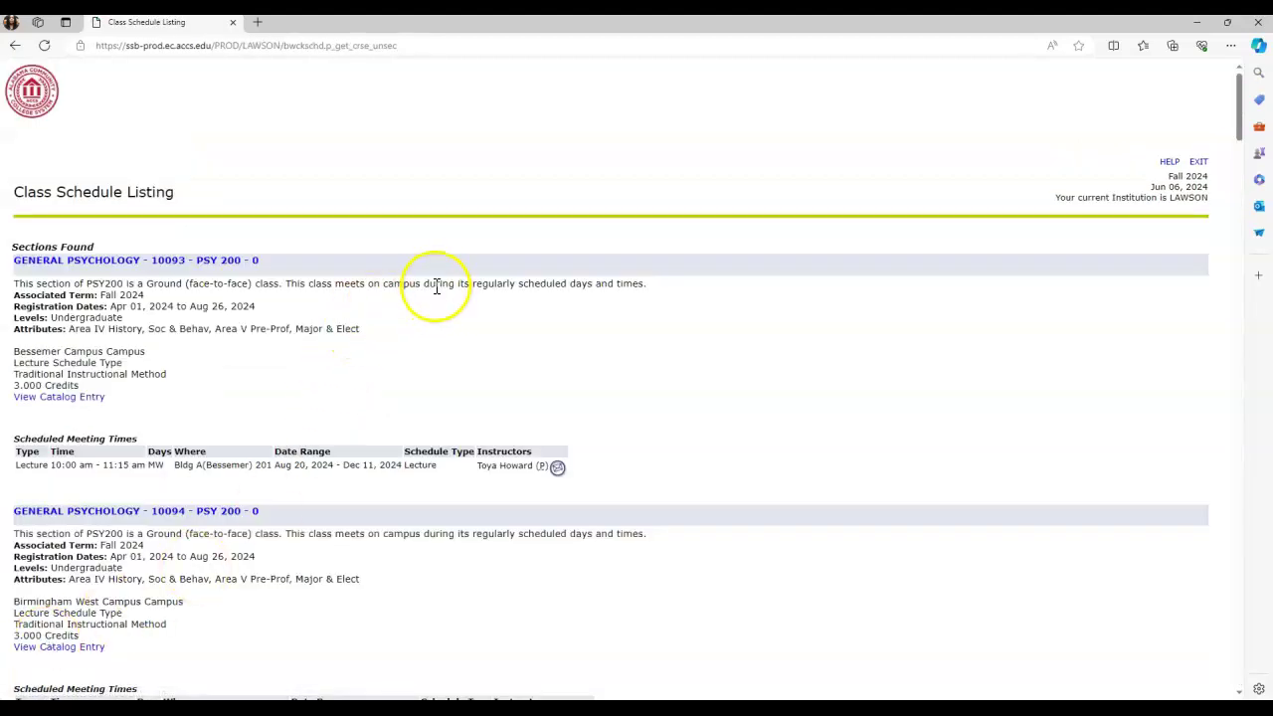
# Review the General Psychology (PSY 200) and Human Growth and Development (PSY 210) sections for delivery method, campus, meeting times and date range
pyautogui.scroll(-3, 433, 286)
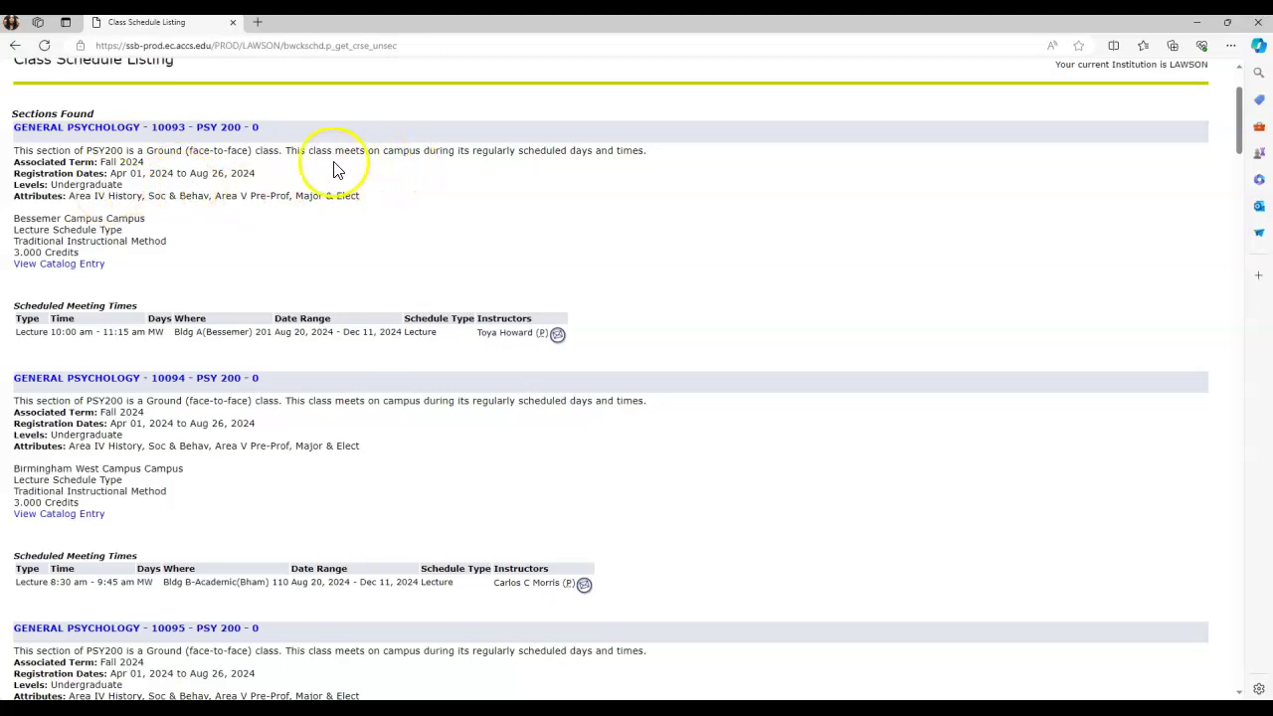
pyautogui.scroll(-6, 400, 176)
pyautogui.scroll(-9, 364, 328)
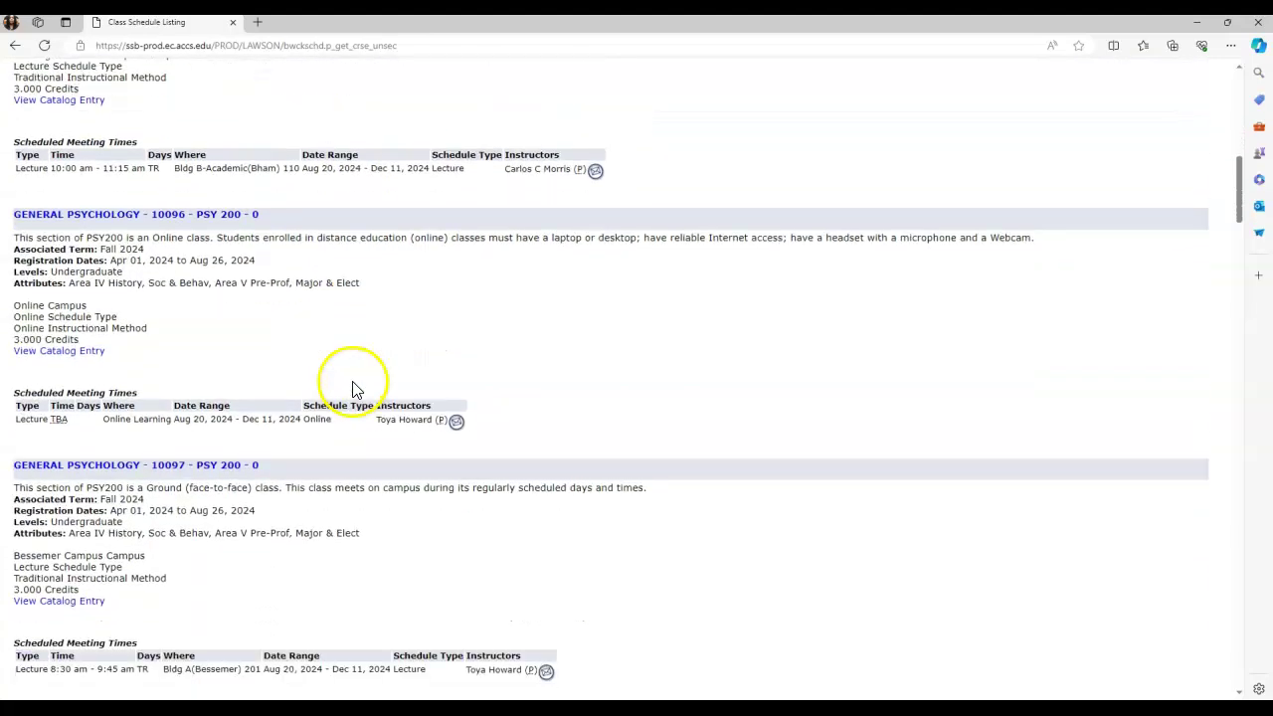
pyautogui.scroll(-7, 253, 328)
pyautogui.scroll(-2, 257, 329)
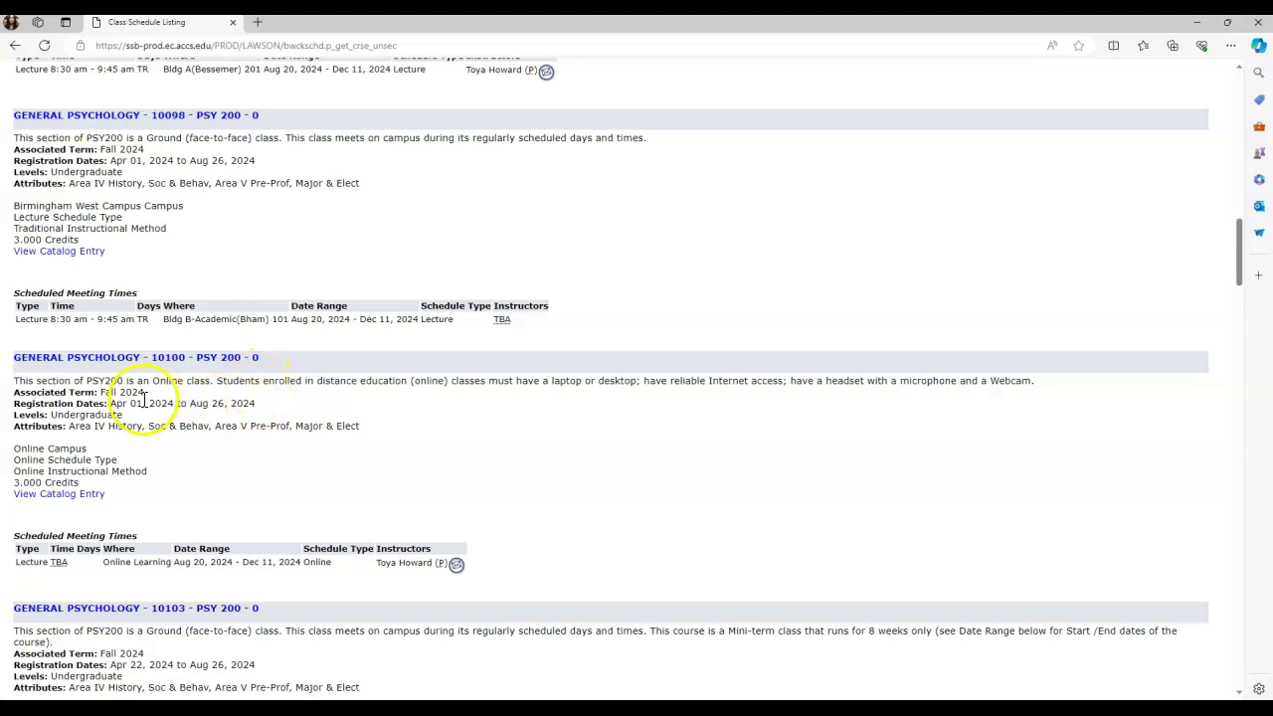
pyautogui.scroll(-3, 373, 408)
pyautogui.scroll(-2, 299, 354)
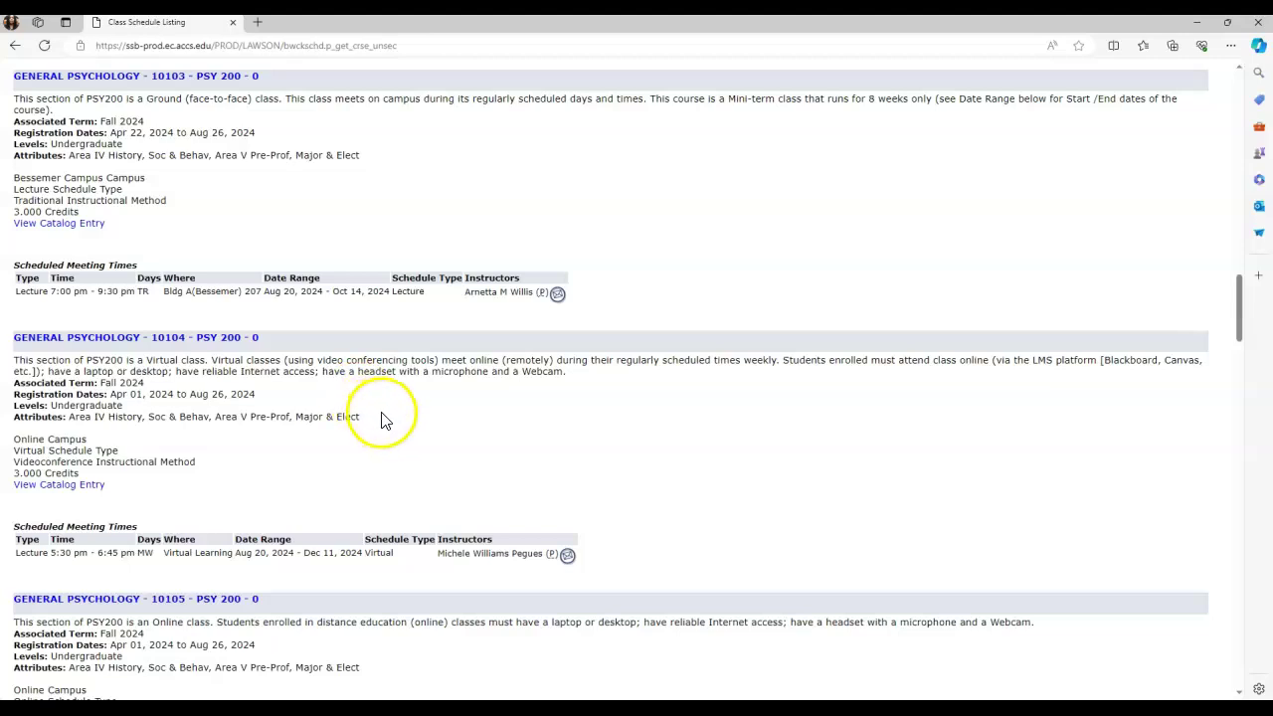
pyautogui.scroll(-3, 378, 415)
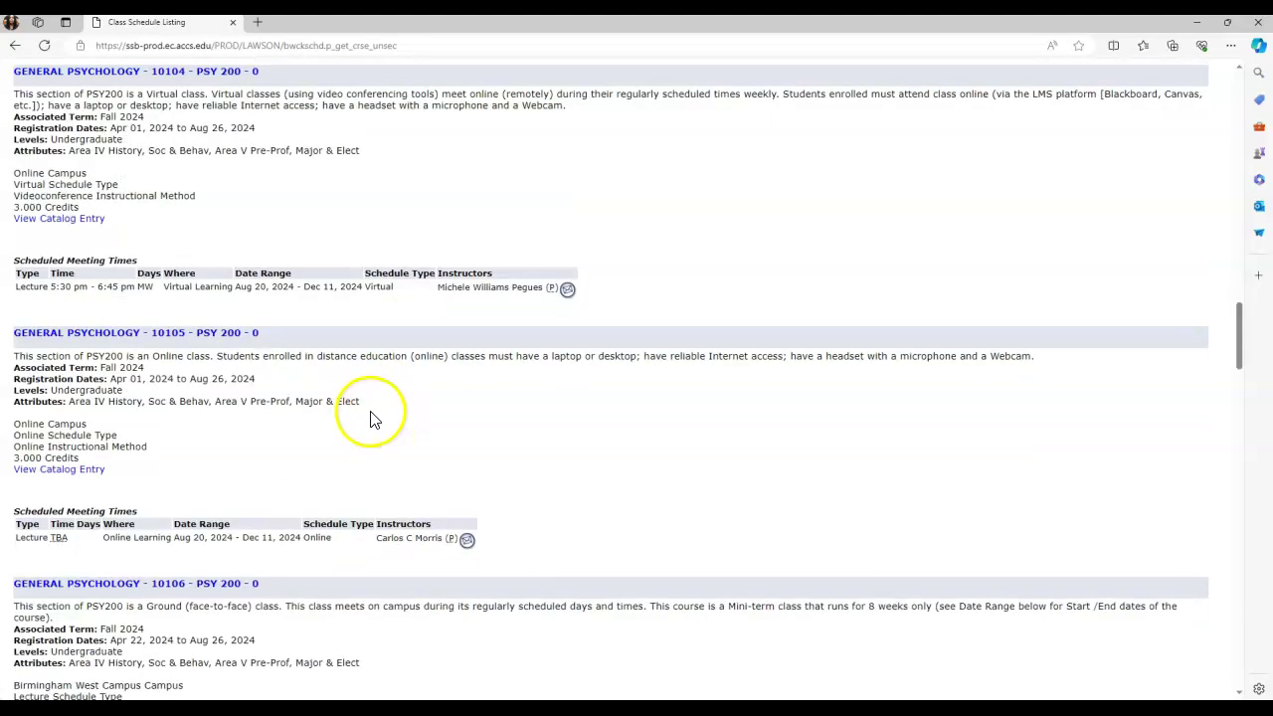
pyautogui.scroll(-1, 398, 402)
pyautogui.scroll(-5, 405, 395)
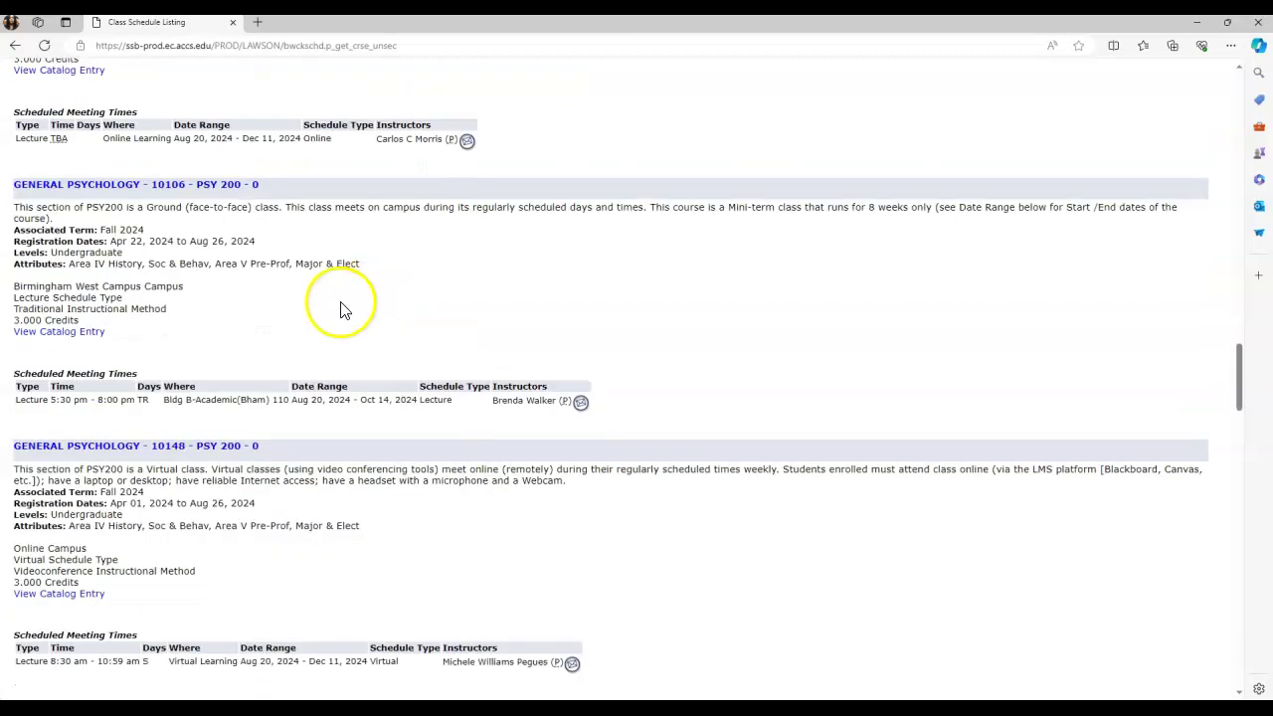
pyautogui.scroll(-4, 372, 369)
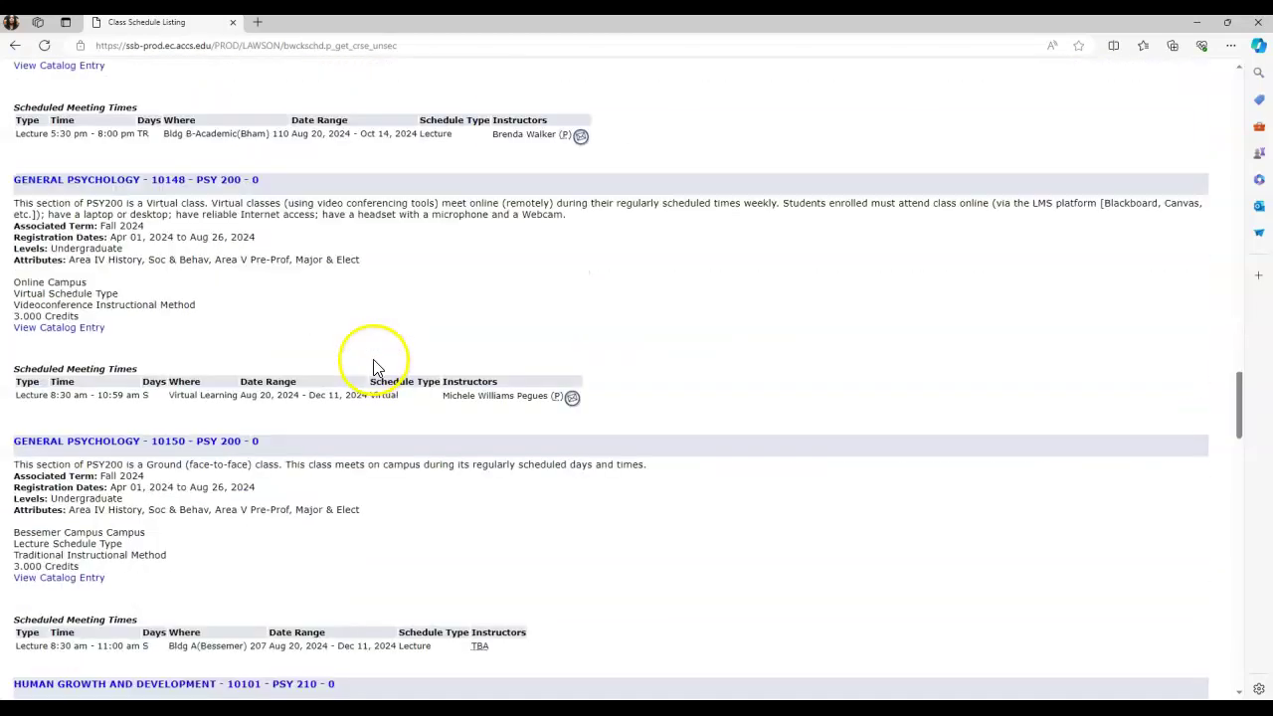
pyautogui.scroll(-3, 370, 367)
pyautogui.scroll(-1, 378, 352)
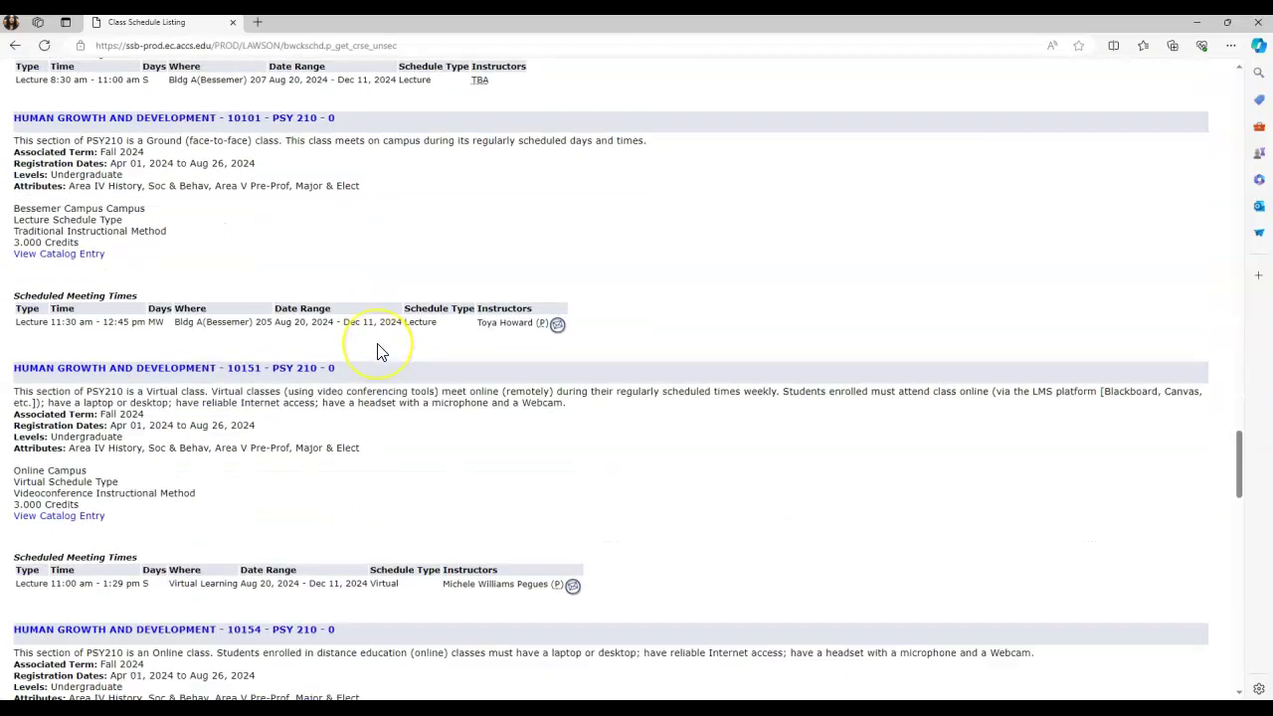
pyautogui.scroll(-4, 378, 351)
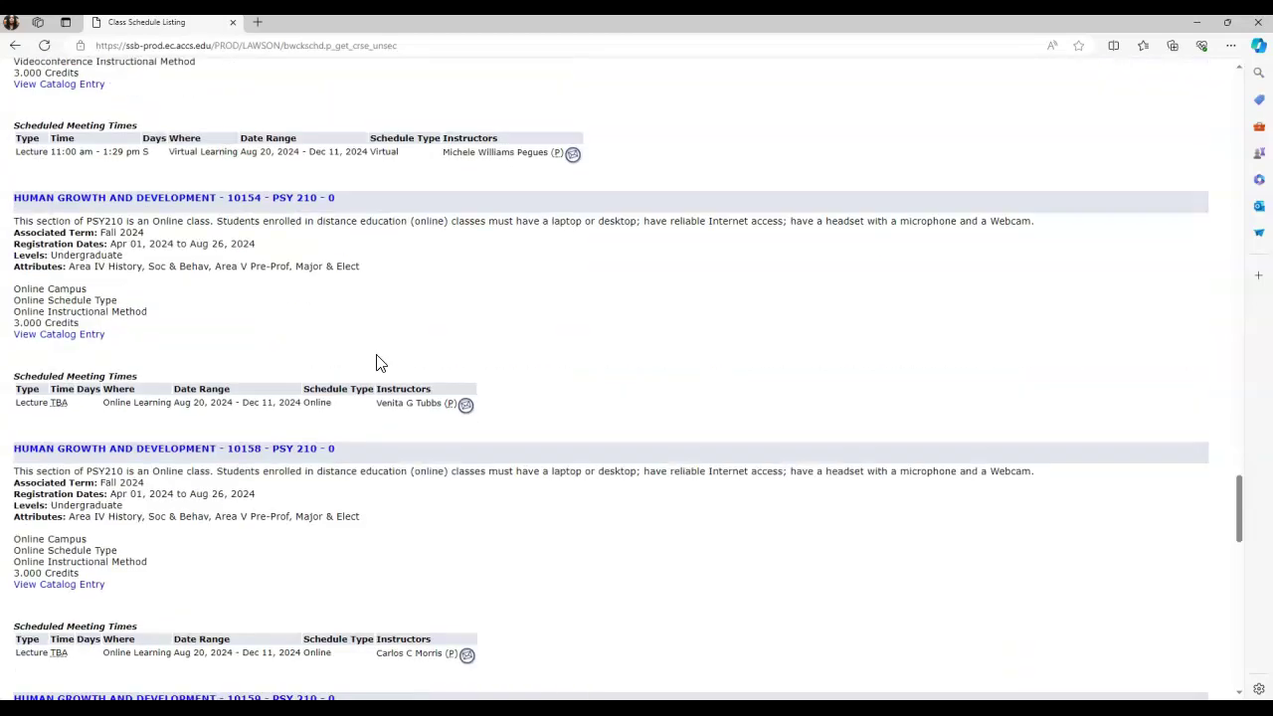
# Return from the Psychology section listings to the class schedule search form
pyautogui.scroll(20, 376, 364)
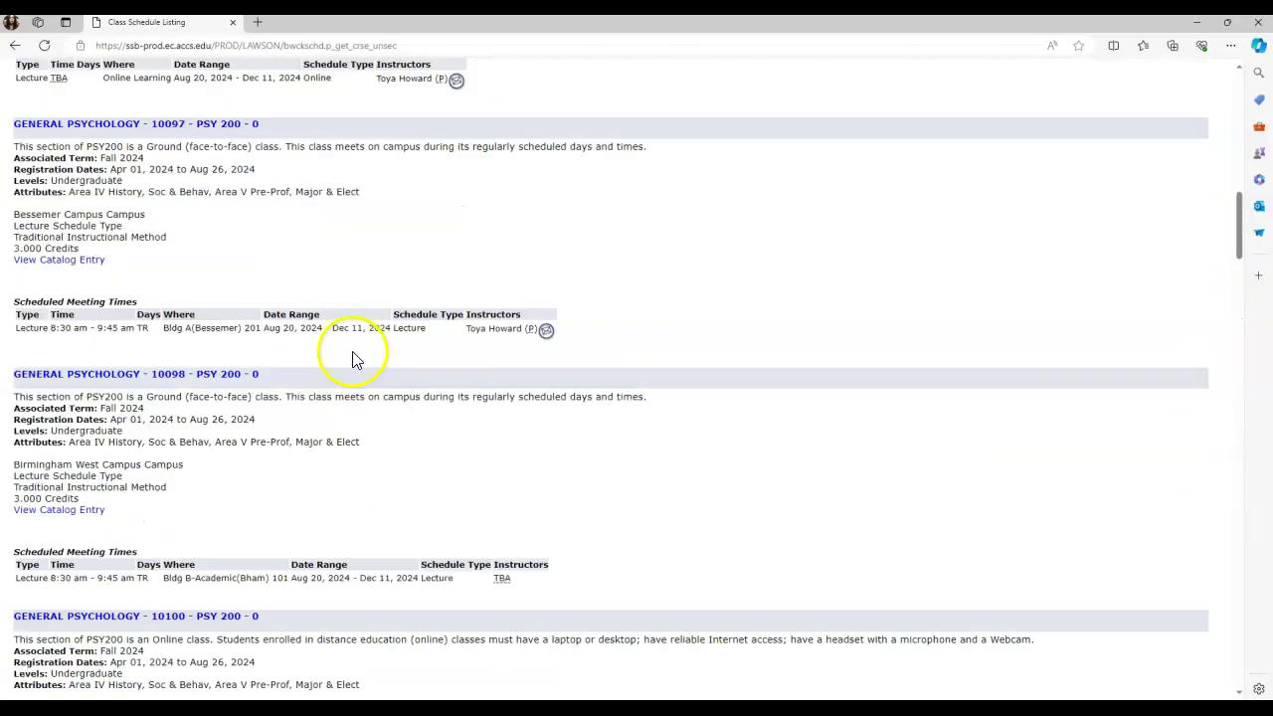
pyautogui.scroll(3, 354, 362)
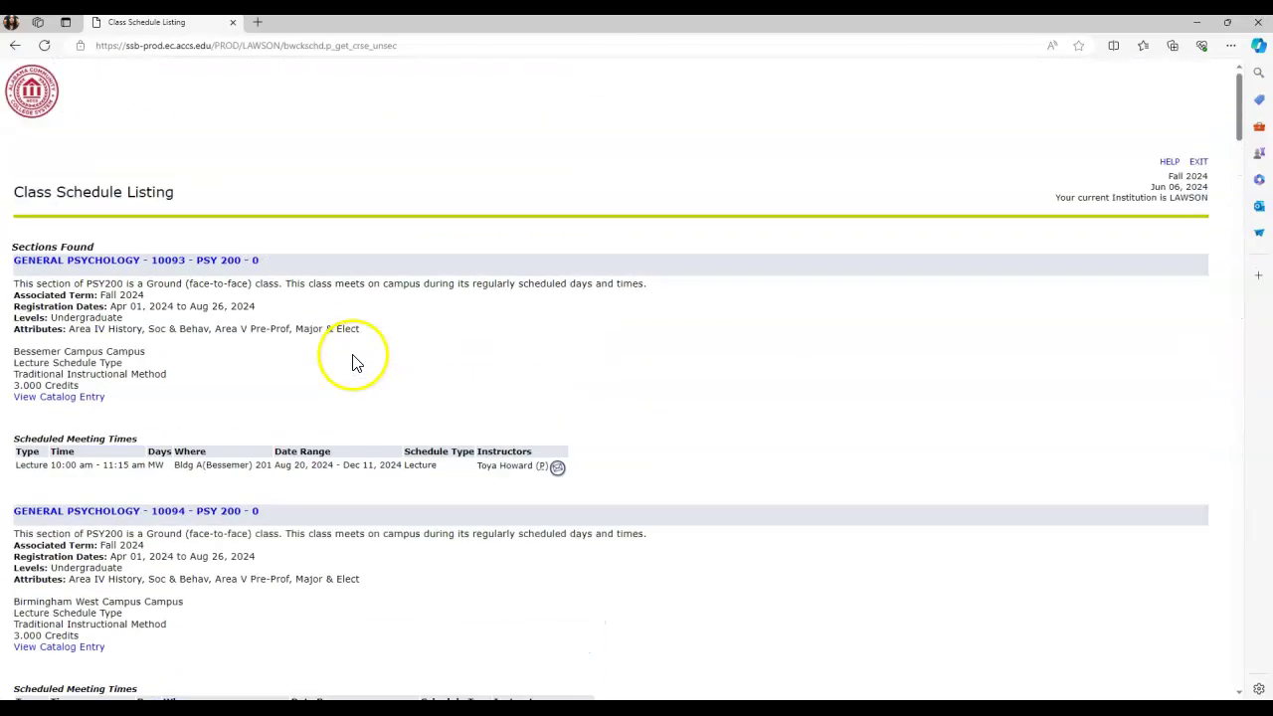
pyautogui.click(14, 45)
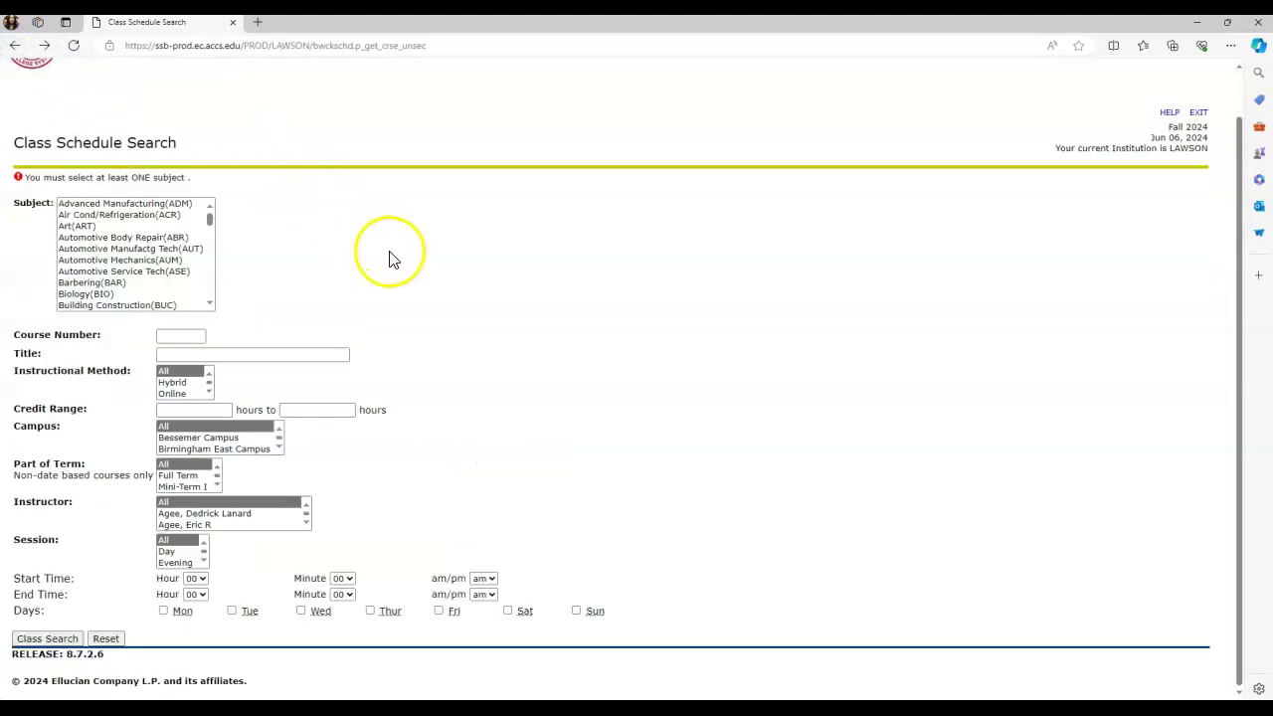